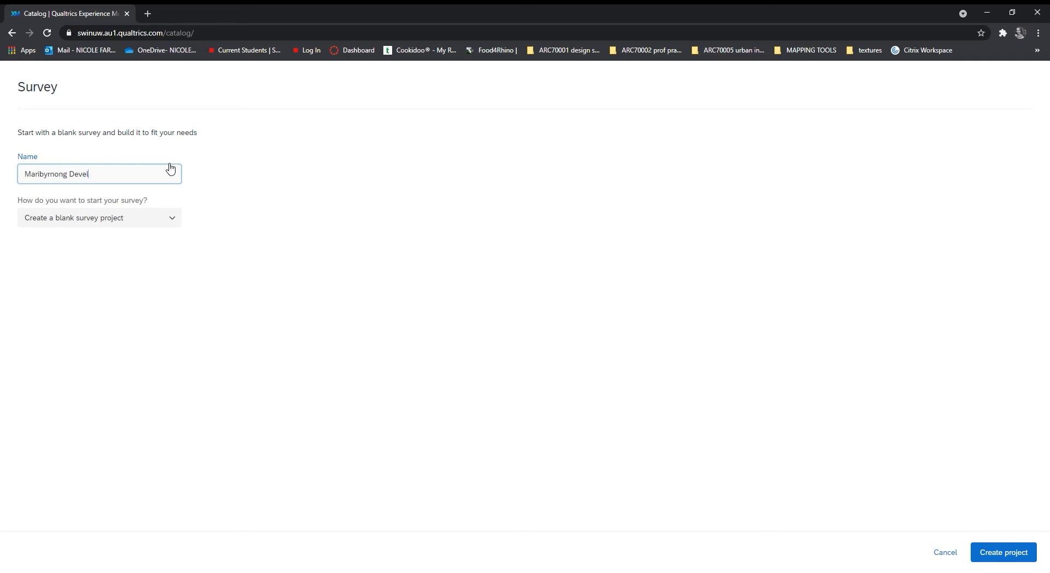
Step: Create the survey named Maribyrnong Development as a blank survey project
click(172, 221)
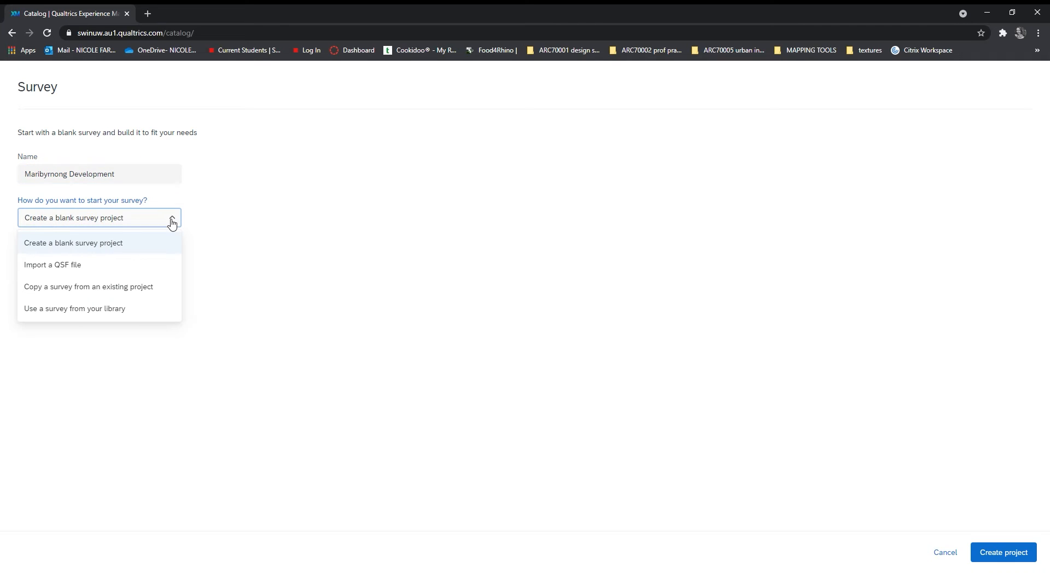
click(166, 250)
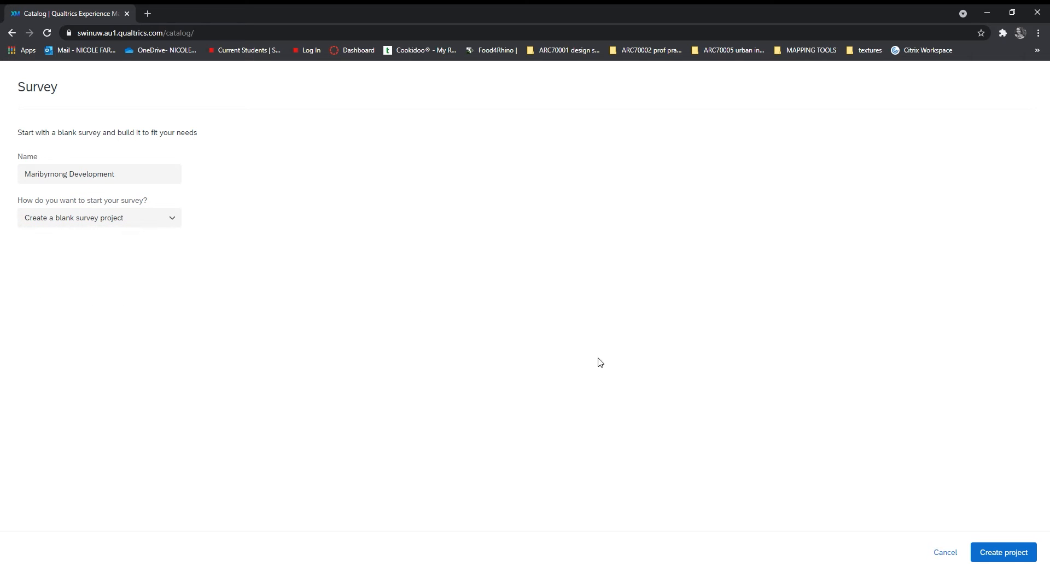
click(1004, 552)
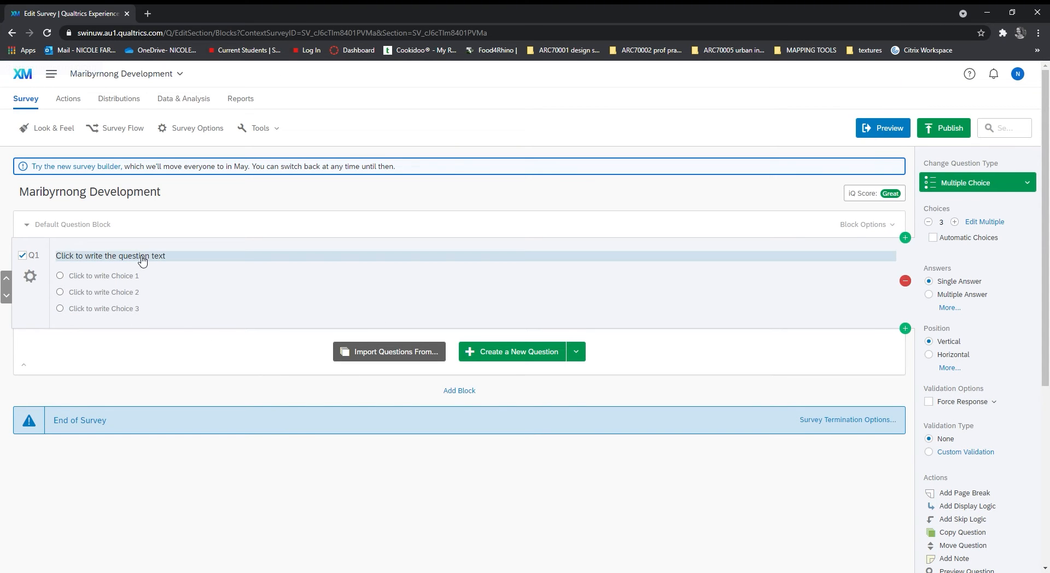
click(875, 225)
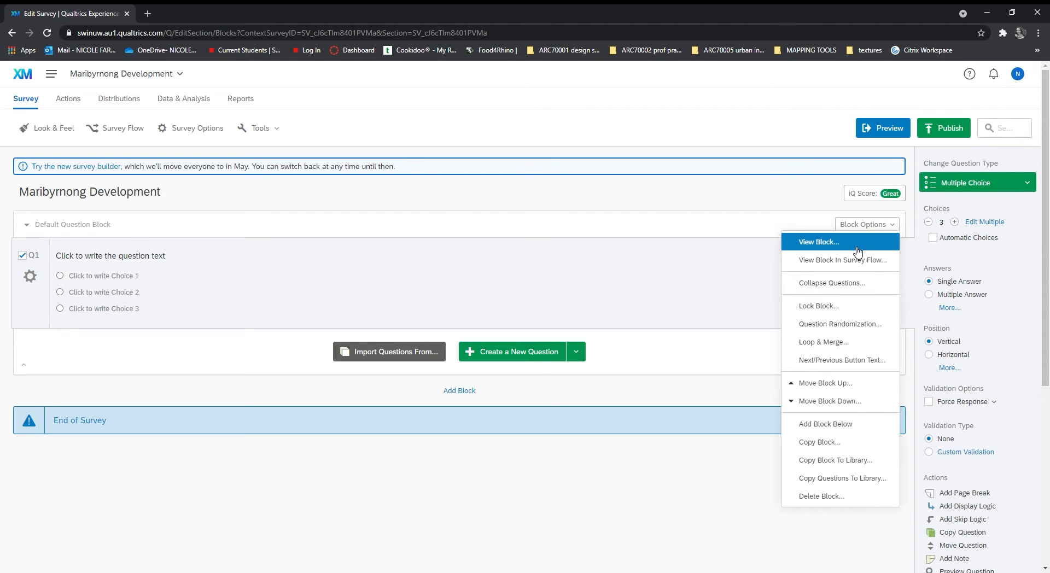
click(675, 236)
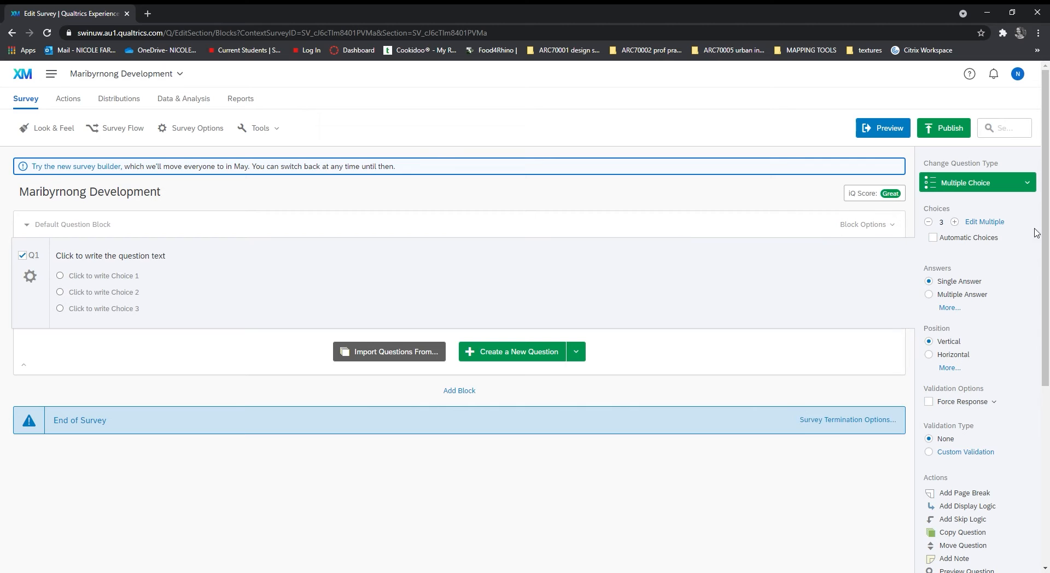
scroll(929, 306, down, 2)
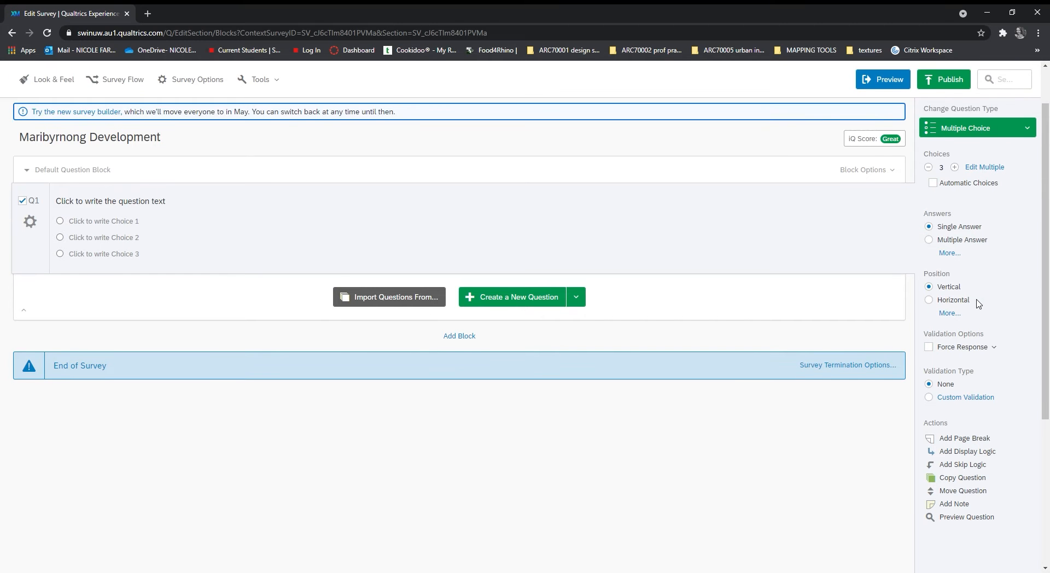
scroll(974, 328, up, 2)
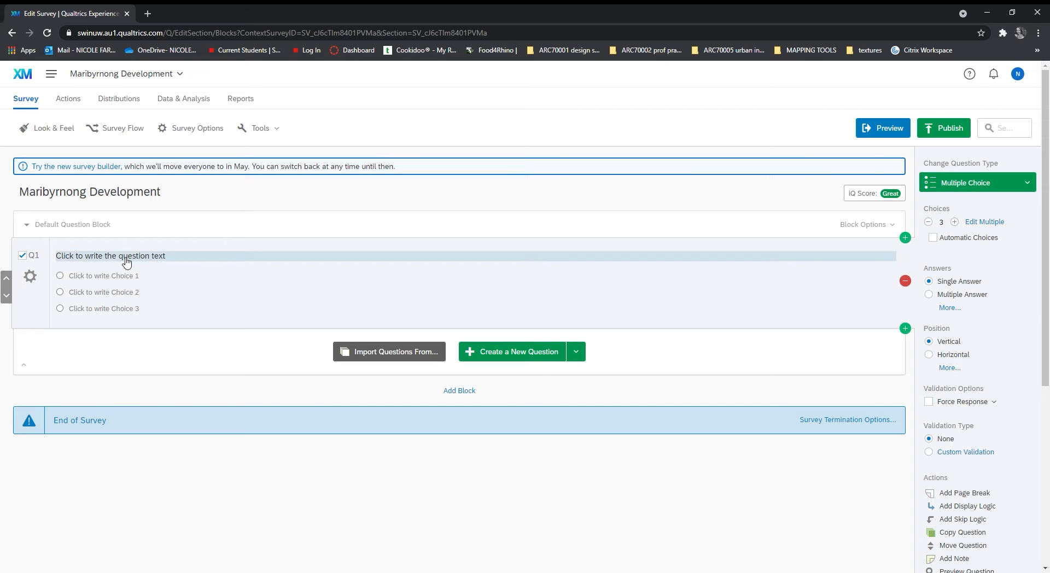
Step: Upload high rise apartments.jpg at its original size and insert it as the graphic for Q1's first choice
click(126, 276)
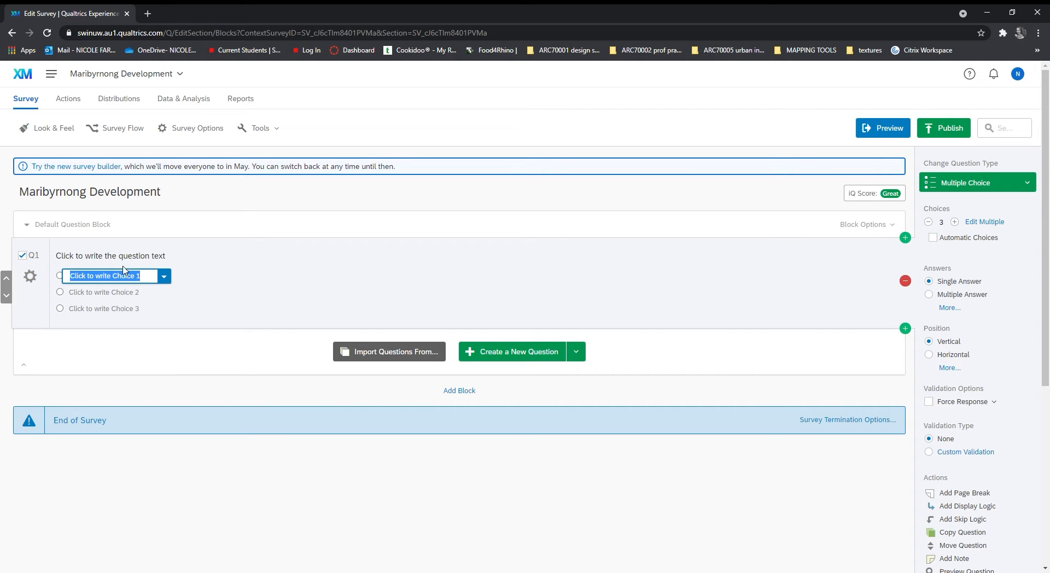
click(165, 279)
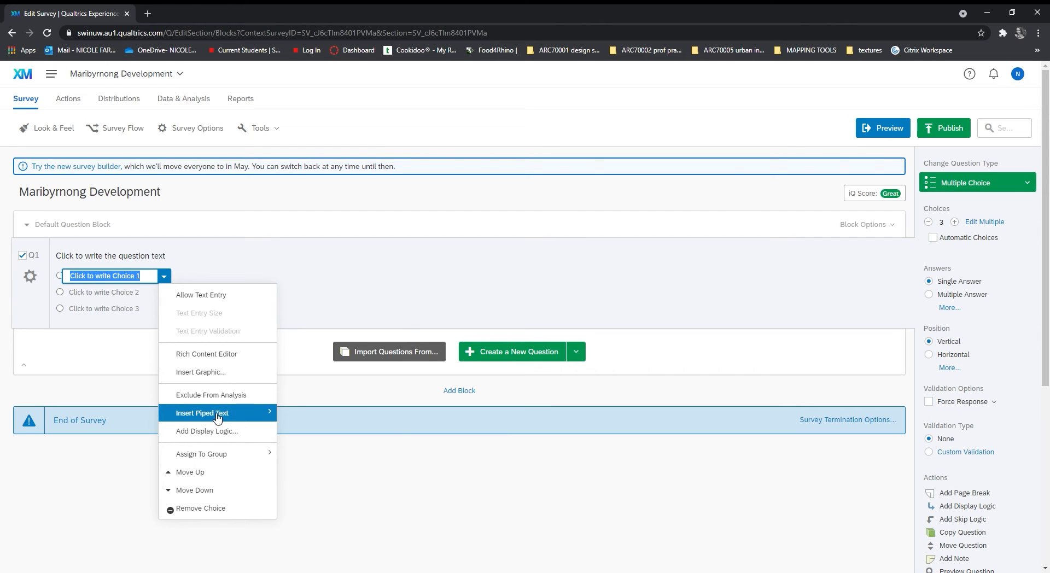
click(224, 372)
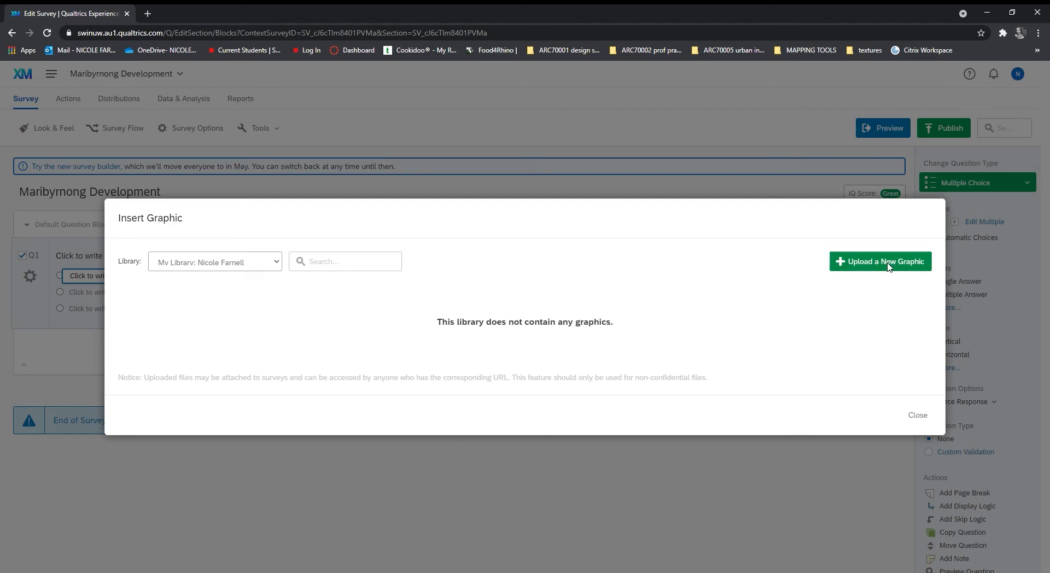
click(833, 256)
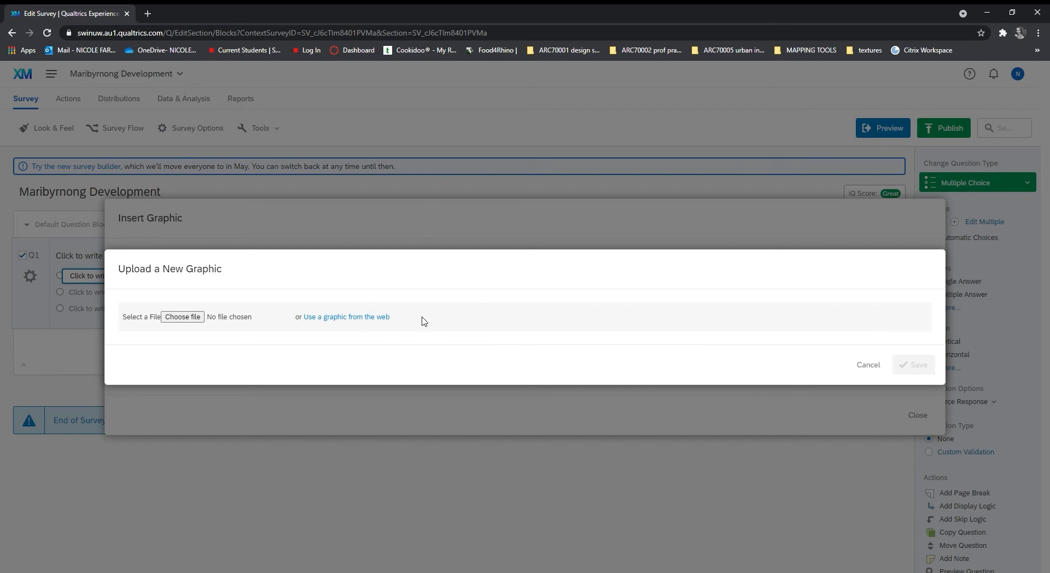
click(197, 318)
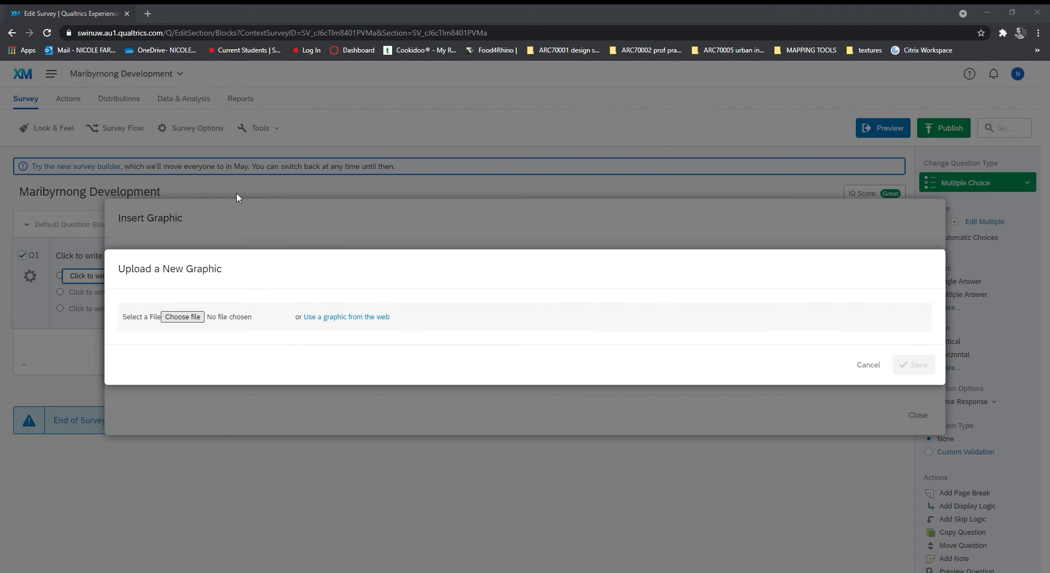
click(431, 282)
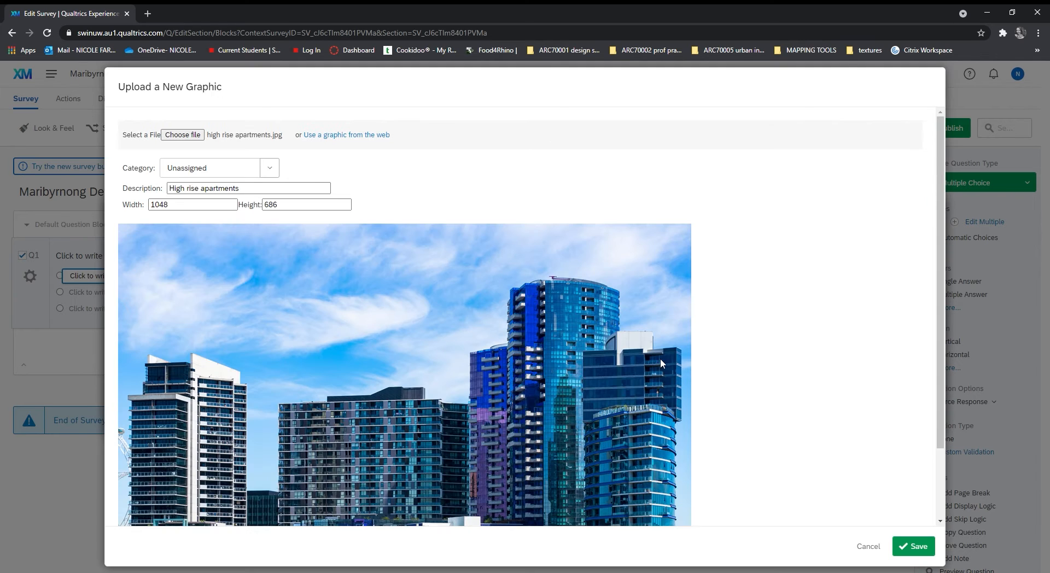
click(272, 169)
click(301, 169)
click(906, 547)
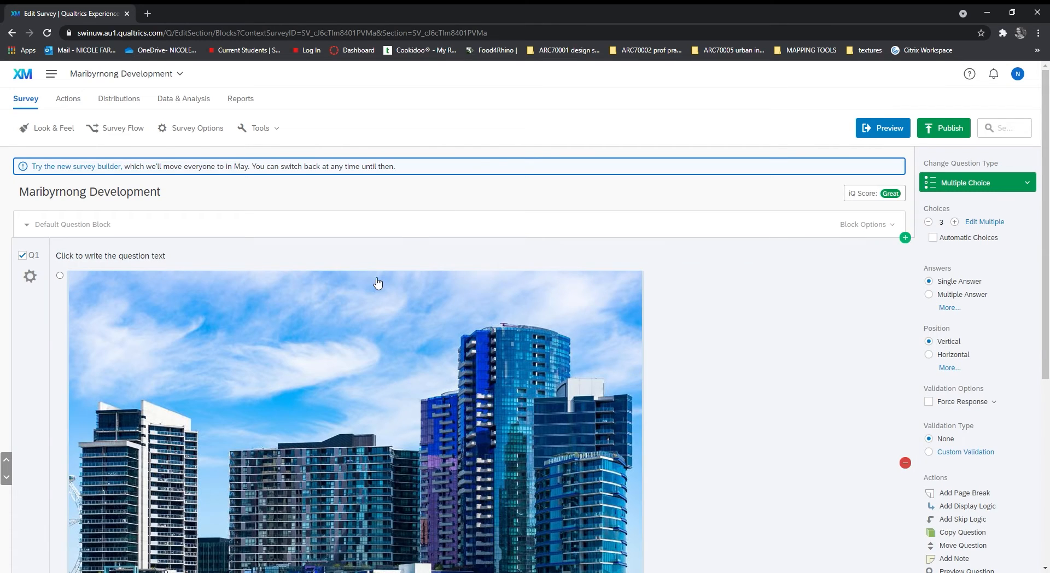
Step: Remove the inserted high-rise graphic from the first choice of Q1
scroll(376, 283, down, 3)
click(375, 283)
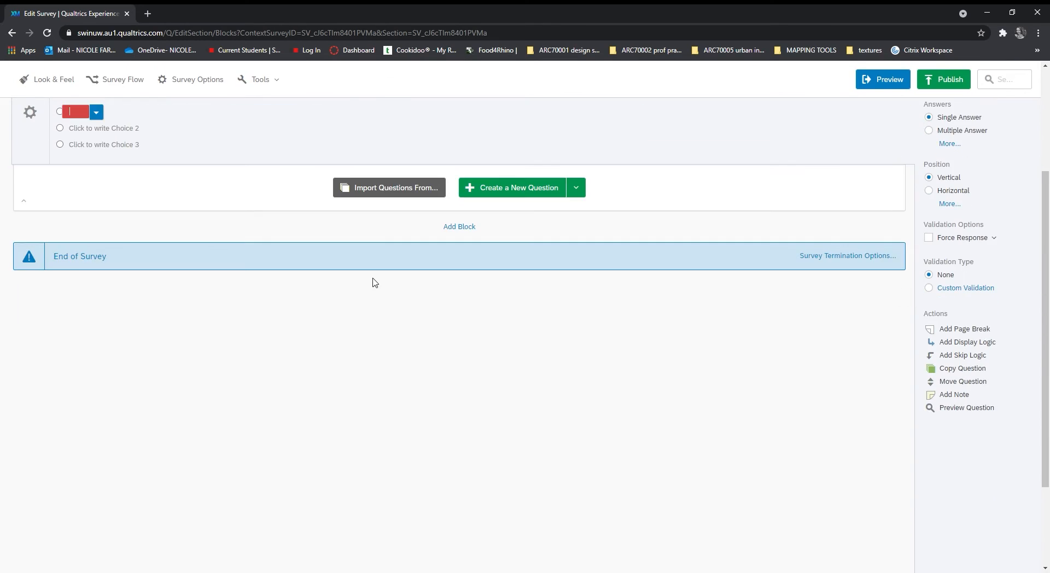
scroll(387, 292, up, 3)
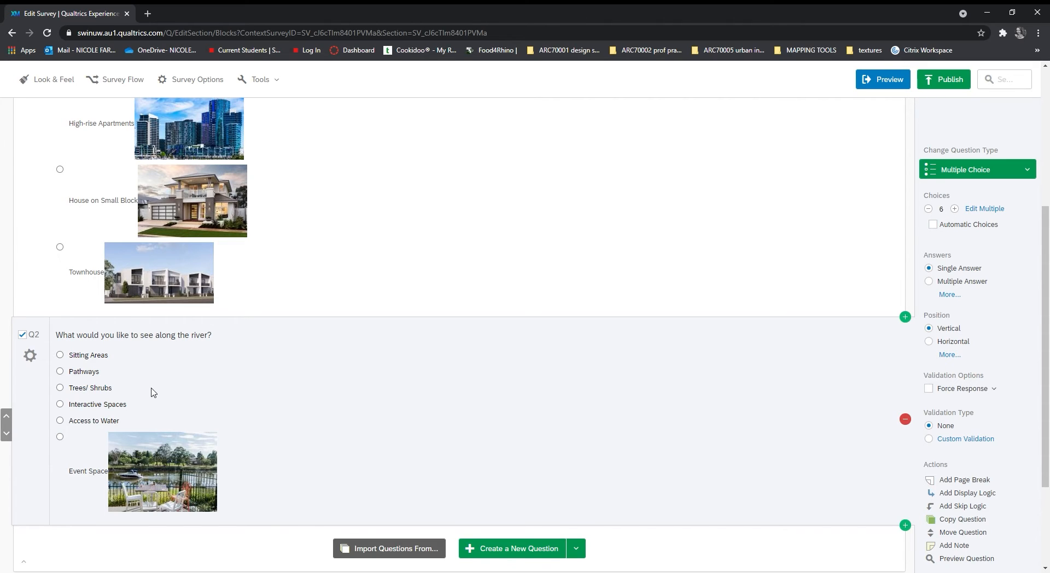
Step: Load river access.jpg as a new graphic for the Access to Water choice in Q2
click(119, 423)
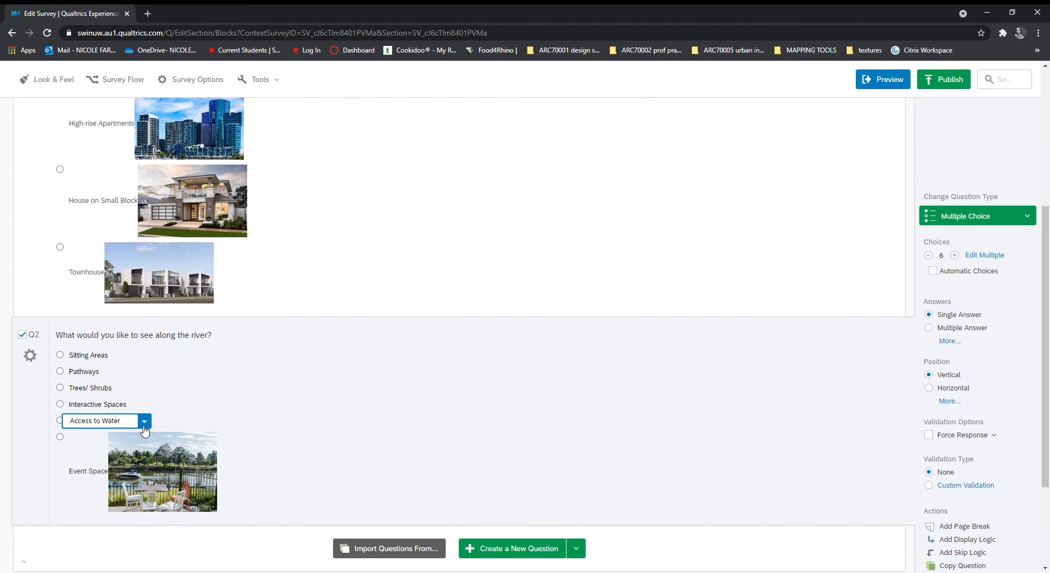
click(144, 426)
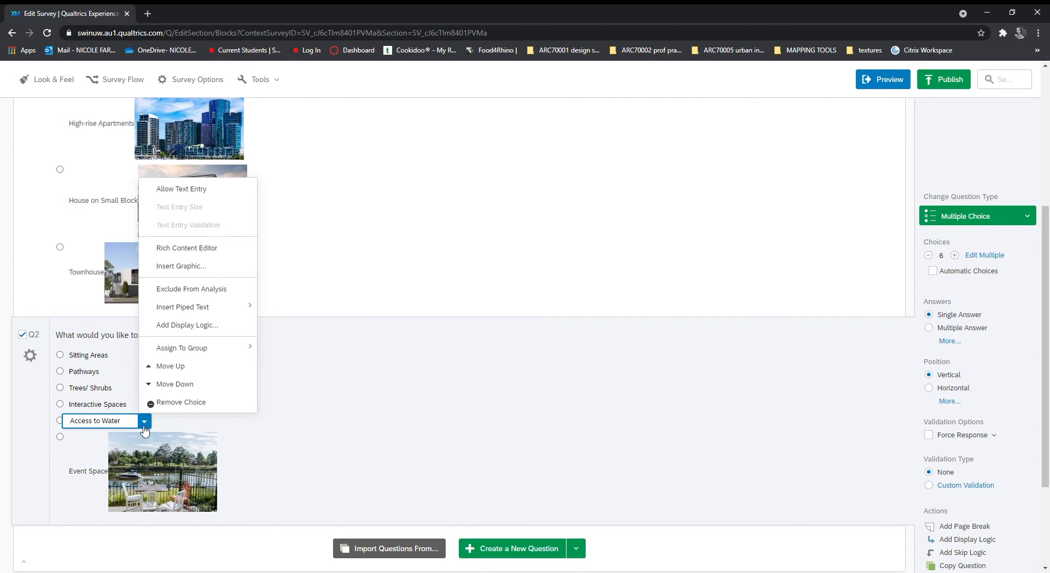
click(208, 272)
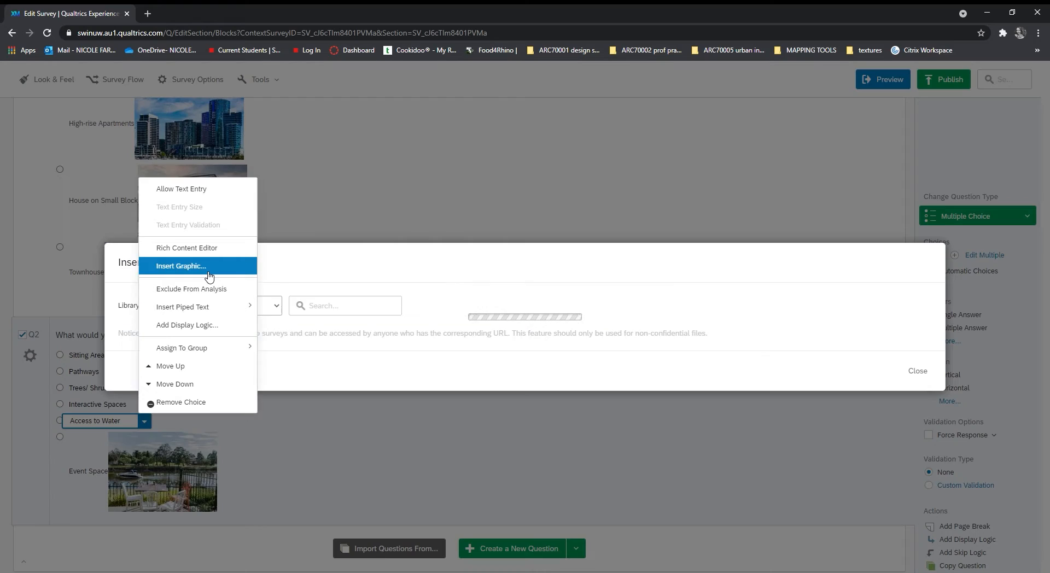
click(866, 248)
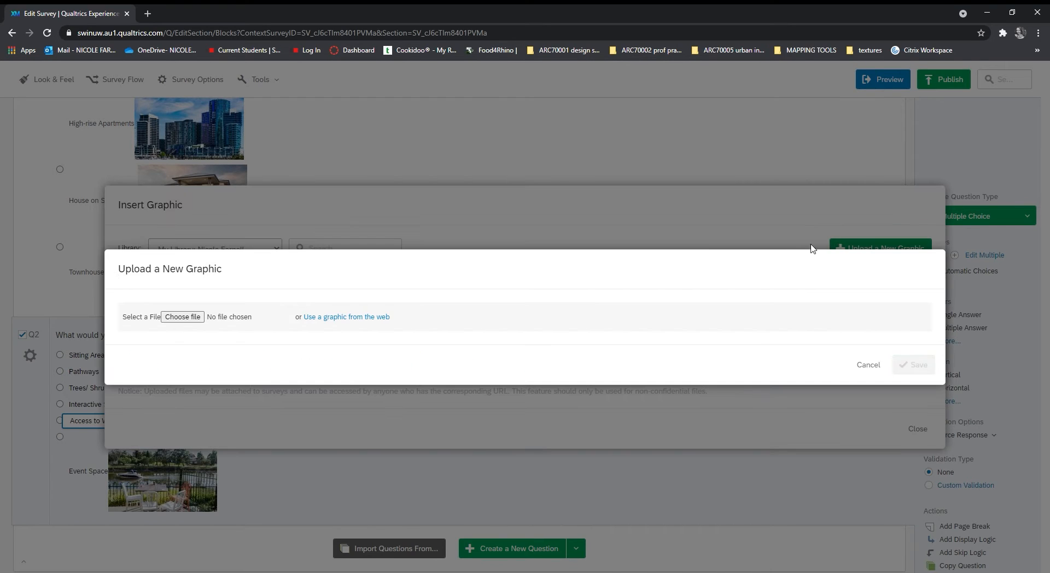
click(192, 322)
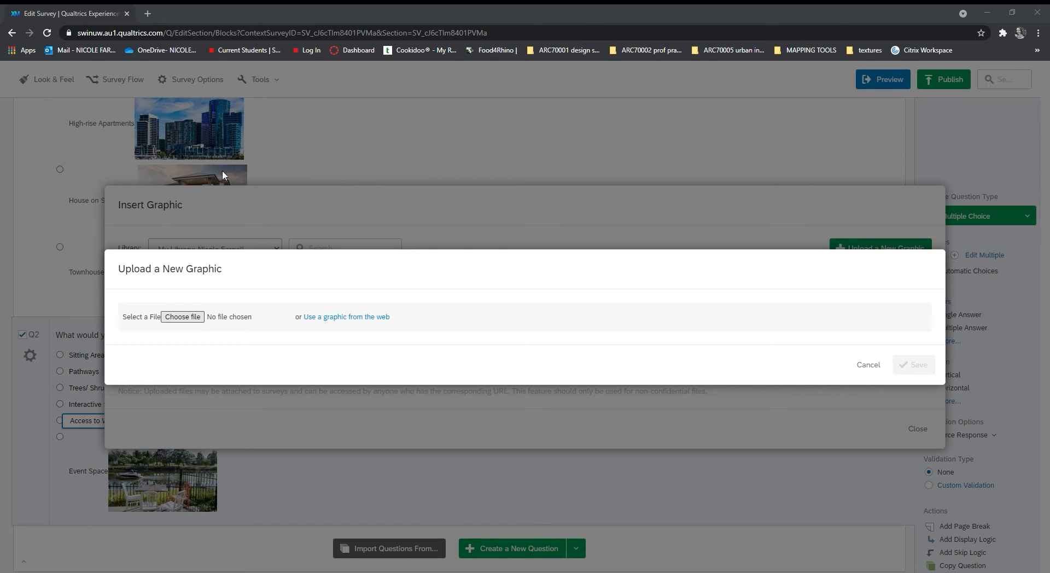
click(439, 278)
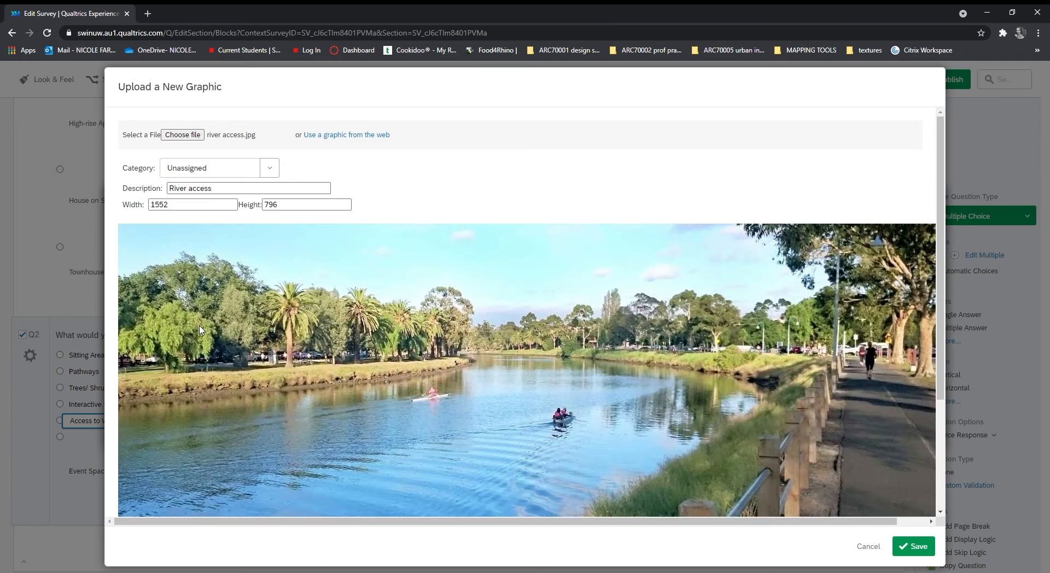
Step: Set the river access graphic's width to 200, update its preview and save it into the choice
drag(229, 205, 133, 211)
text(2)
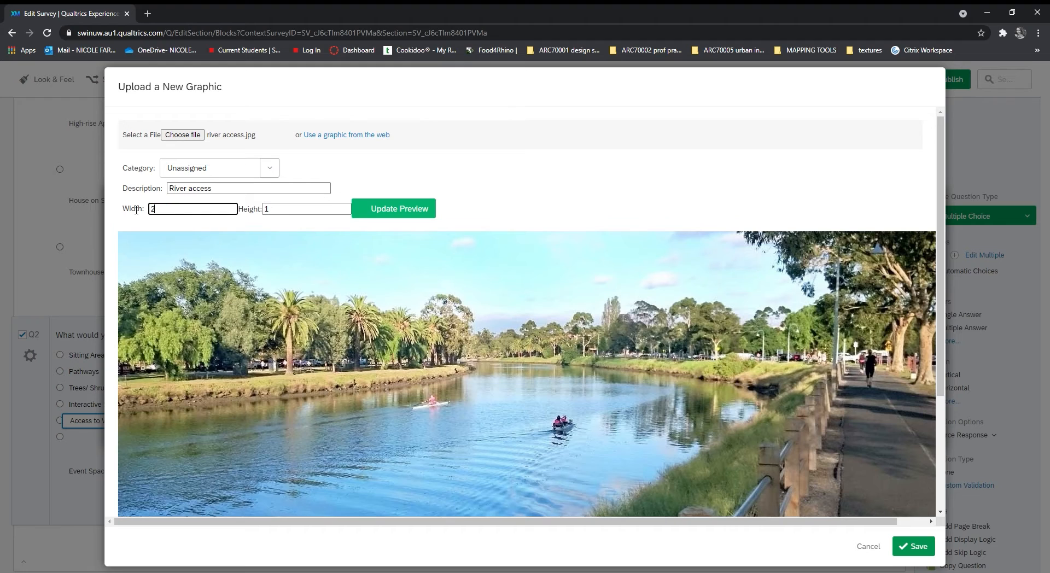
text(00)
click(429, 216)
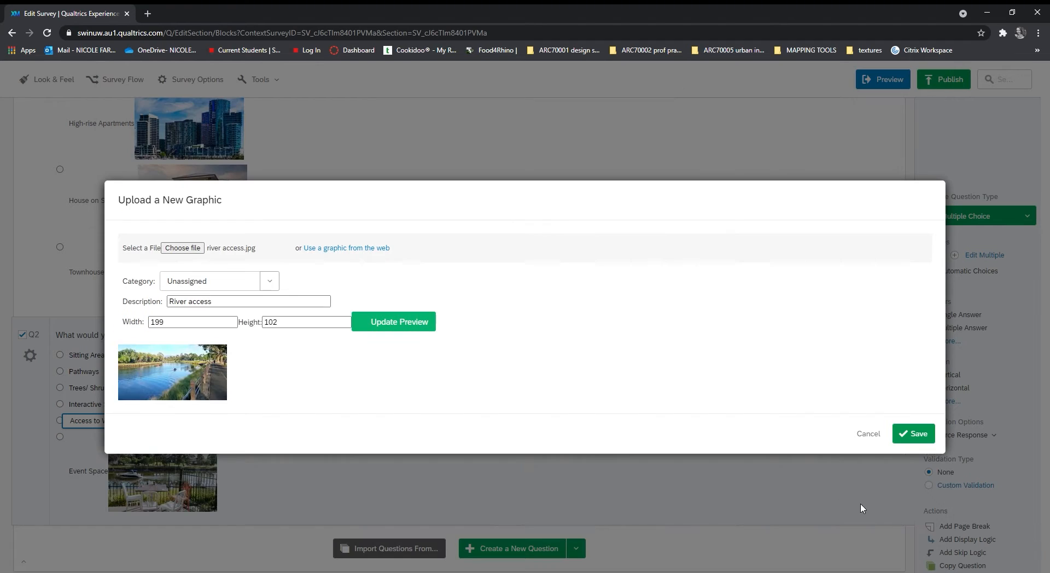
click(924, 443)
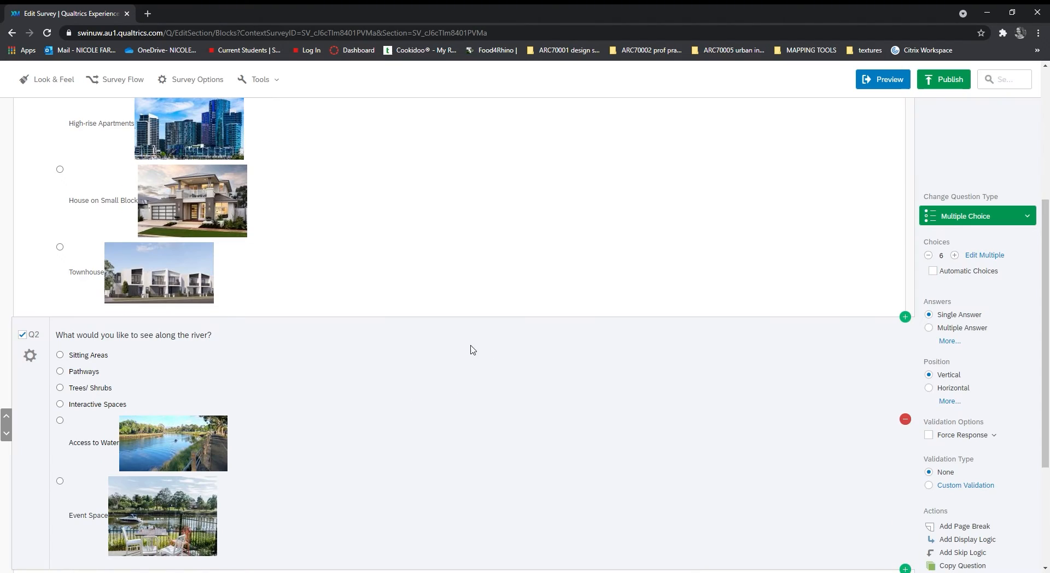
Step: Load interaction.jpg as a new graphic for the Interactive Spaces choice in Q2
click(127, 407)
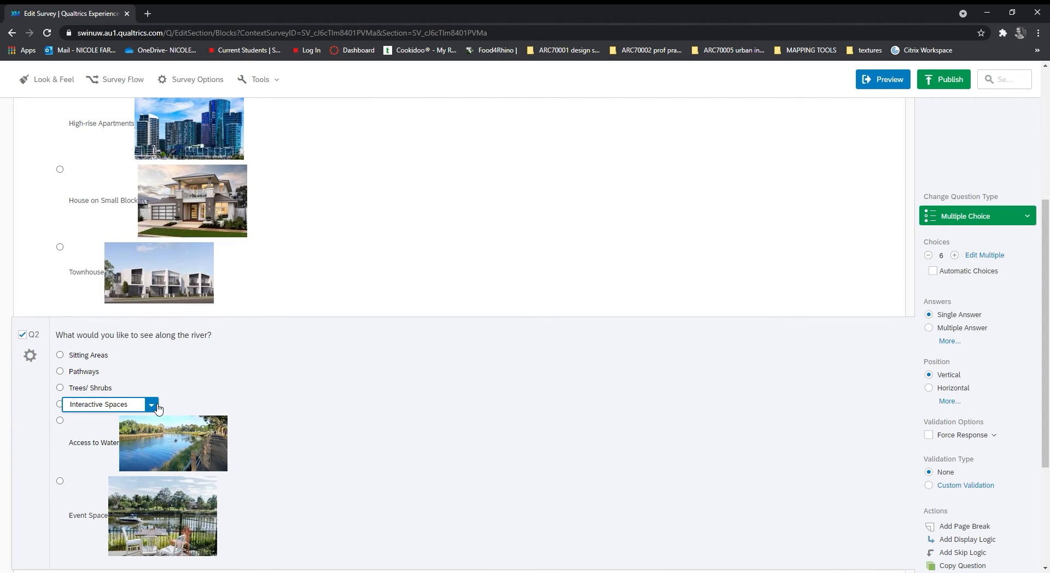
click(151, 405)
click(218, 249)
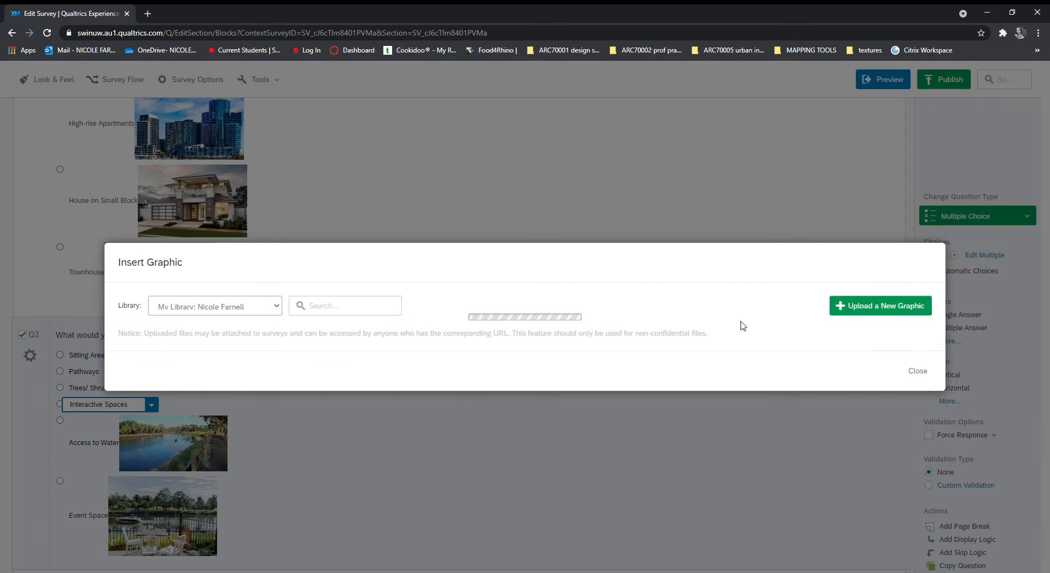
click(869, 252)
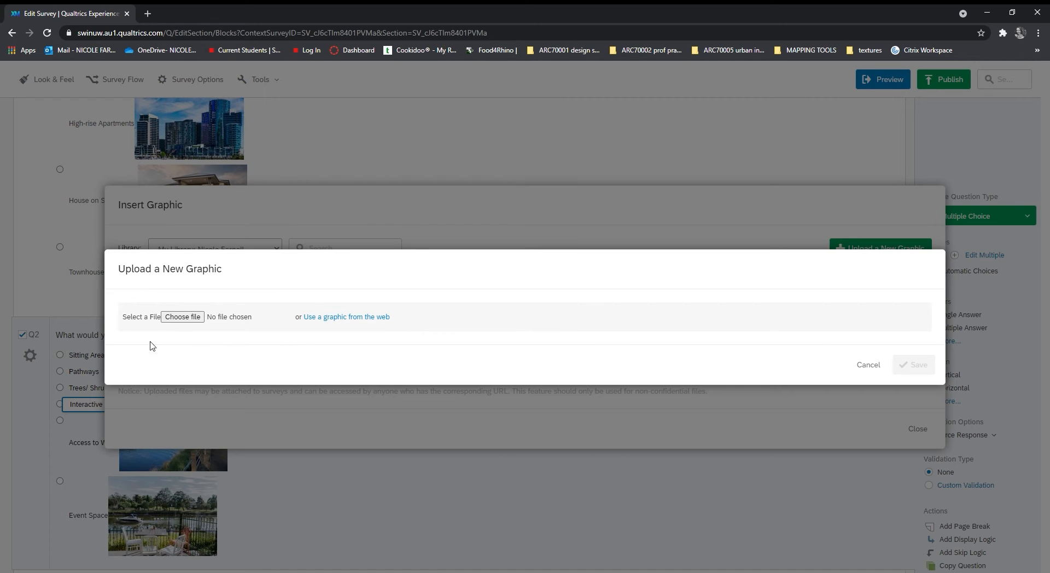
click(193, 318)
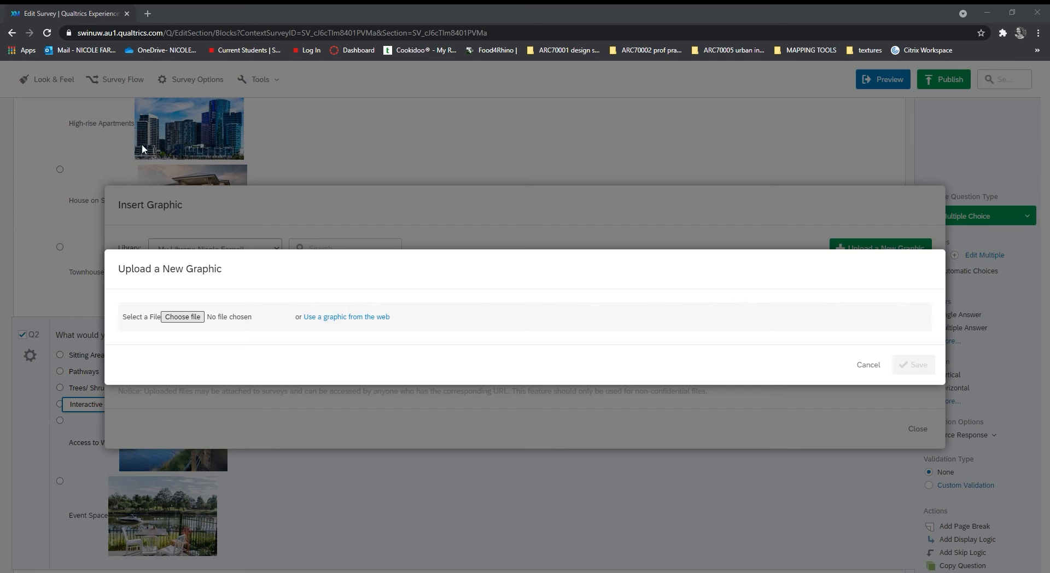
click(436, 278)
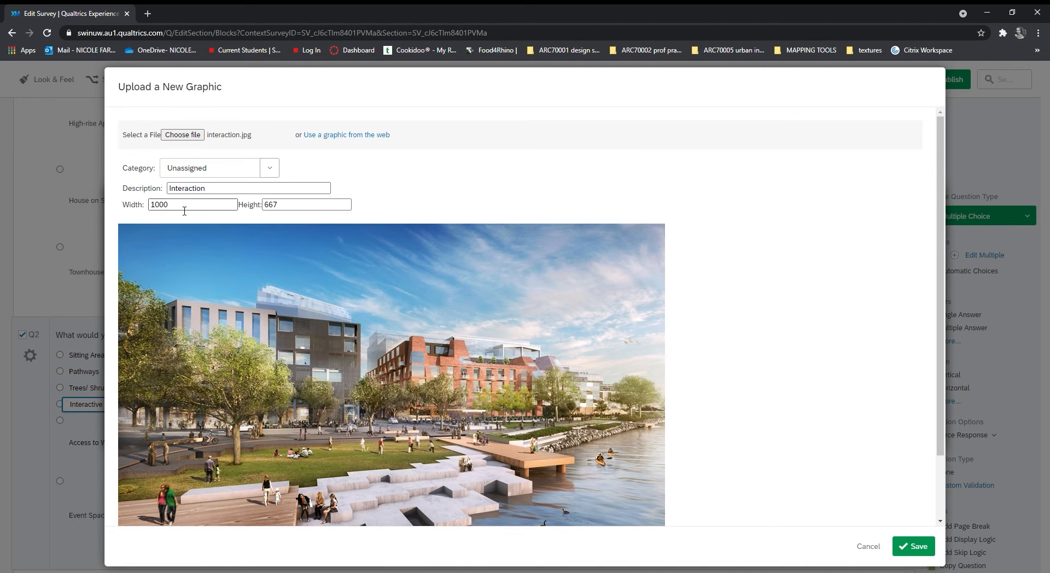
Step: Set the interaction graphic's width to 200, update its preview and save it into the choice
drag(221, 204, 129, 214)
text(200)
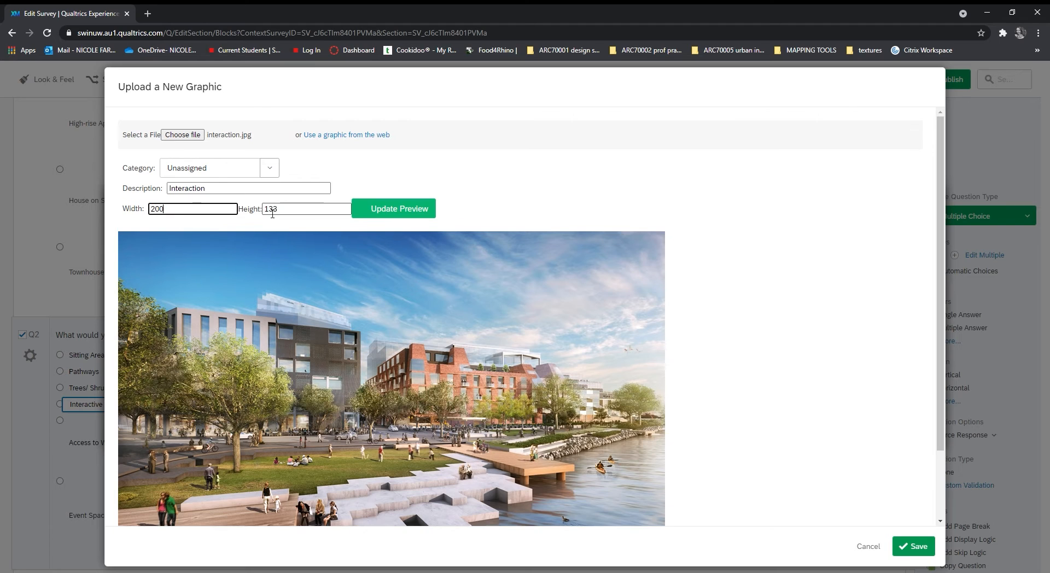
click(407, 217)
click(913, 441)
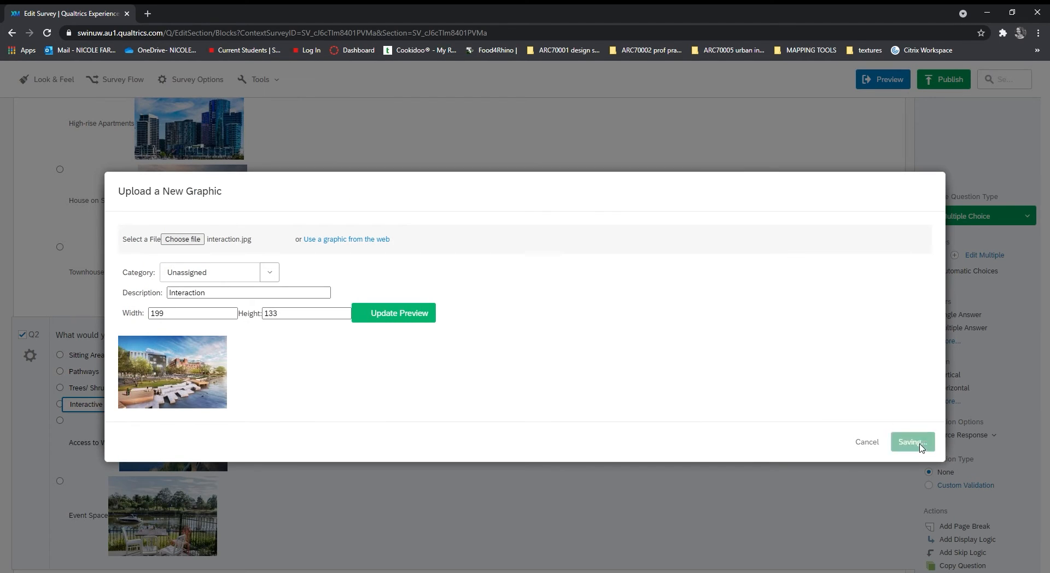
scroll(383, 414, down, 1)
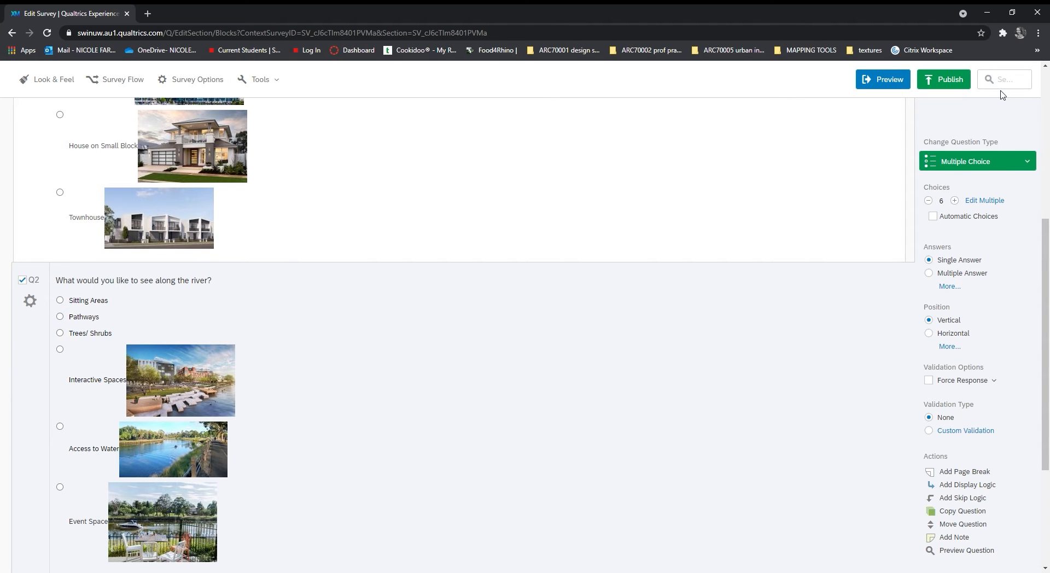
scroll(307, 158, down, 3)
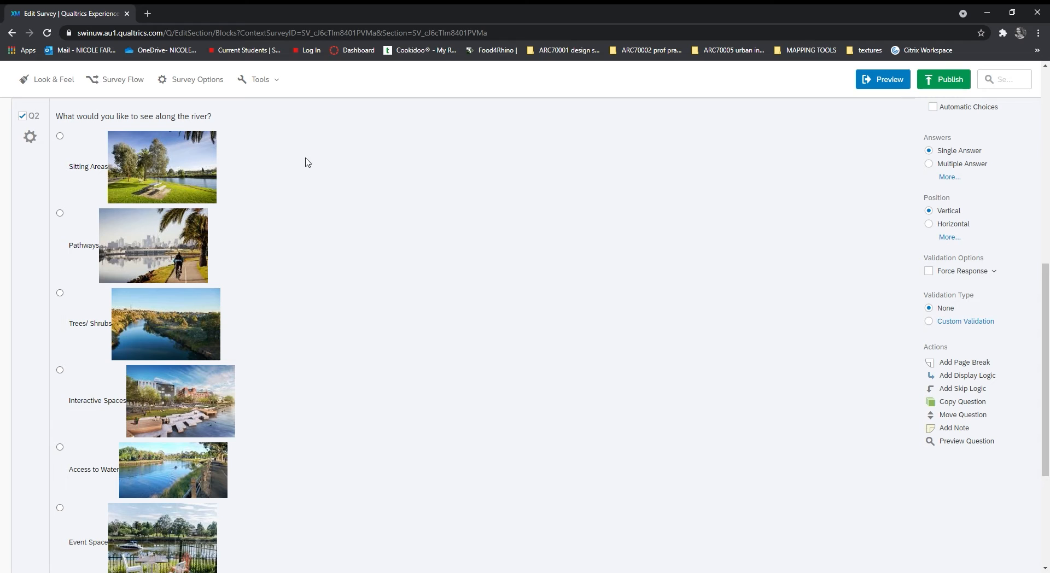
scroll(398, 358, up, 8)
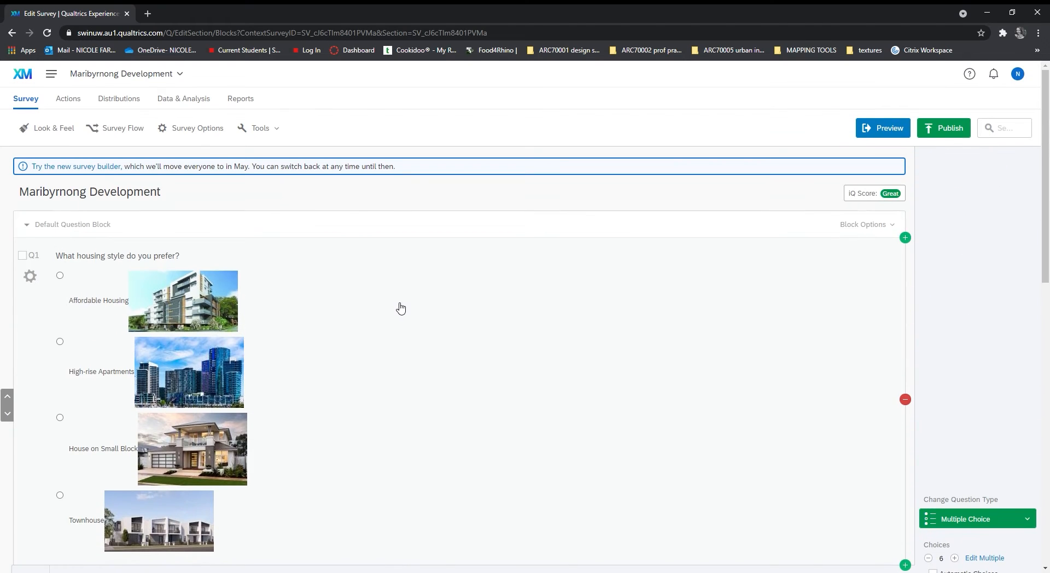
Step: Create a new question below Q2 with the text "What would you like in open space?"
scroll(398, 307, down, 2)
scroll(367, 263, down, 12)
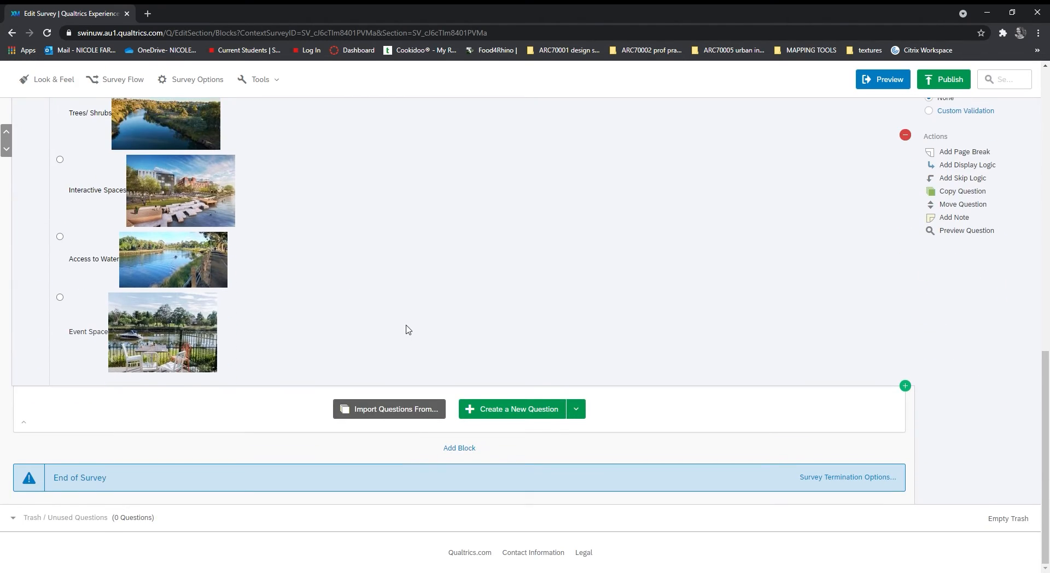
click(520, 408)
click(170, 413)
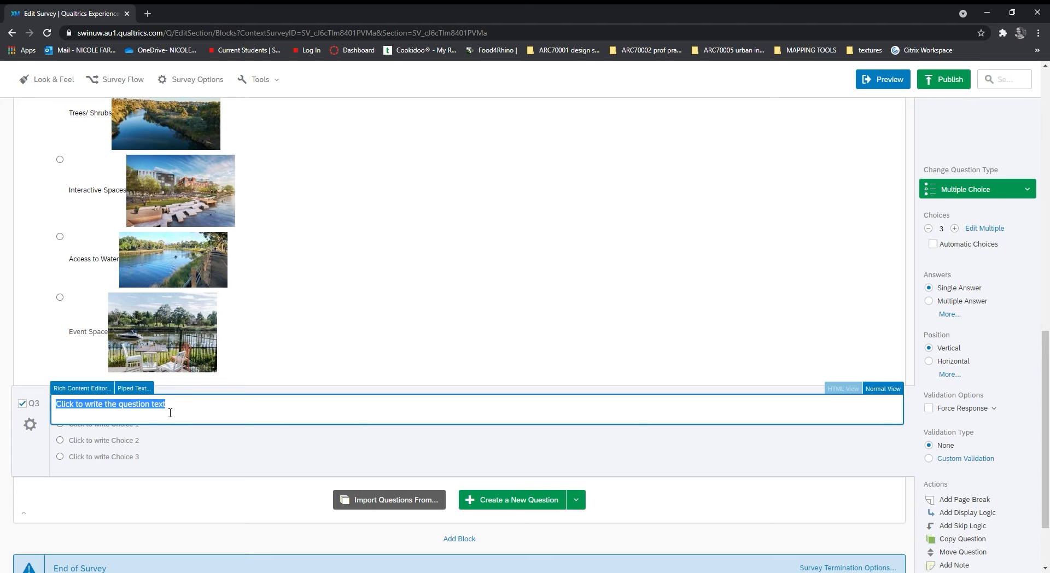
text(What)
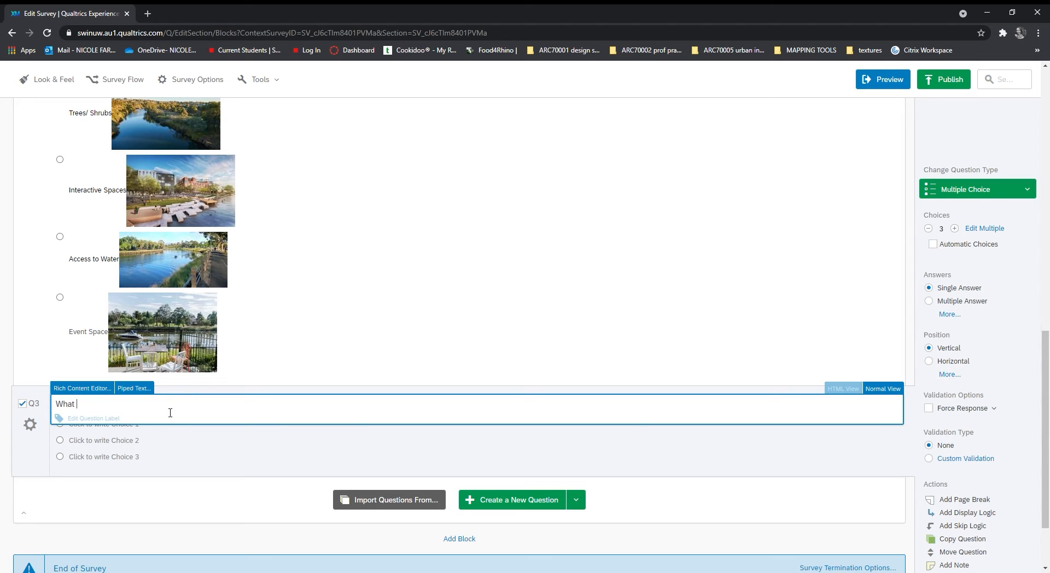
text( would you like in open space?)
click(211, 475)
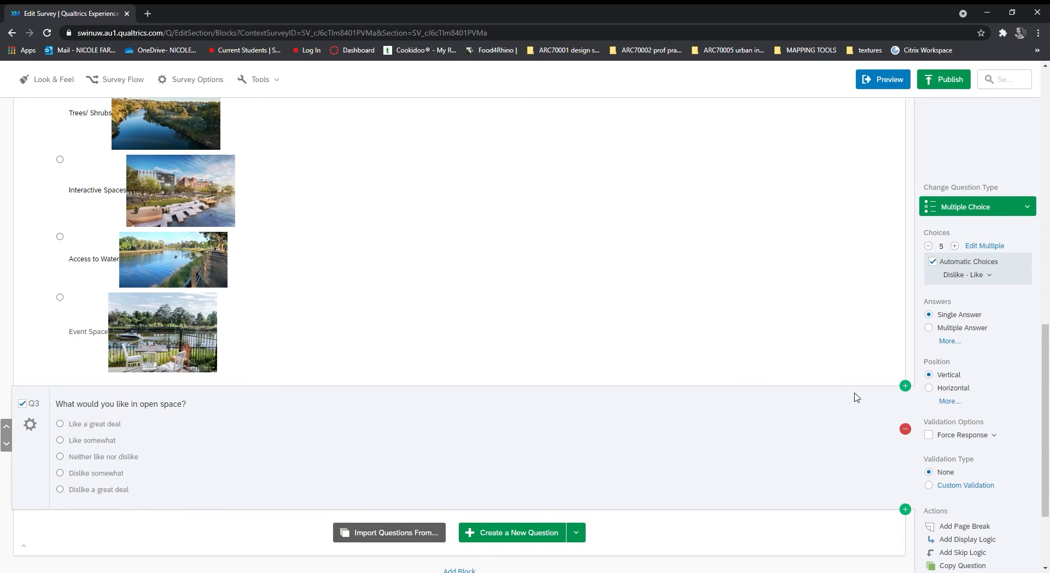
Step: Turn off automatic choices for Q3 and rename its first choice as "Sitting areas"
click(936, 262)
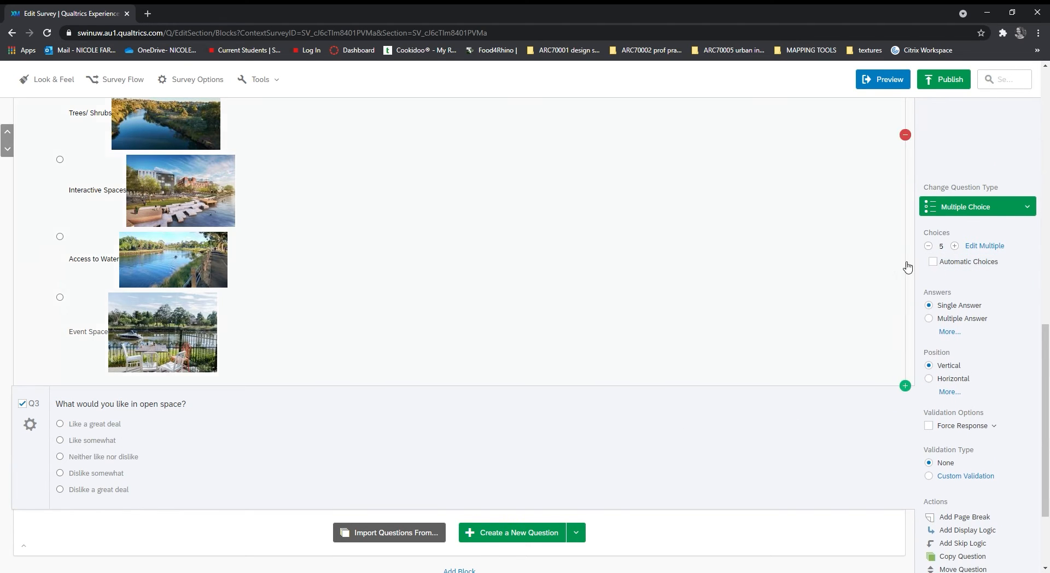
click(107, 426)
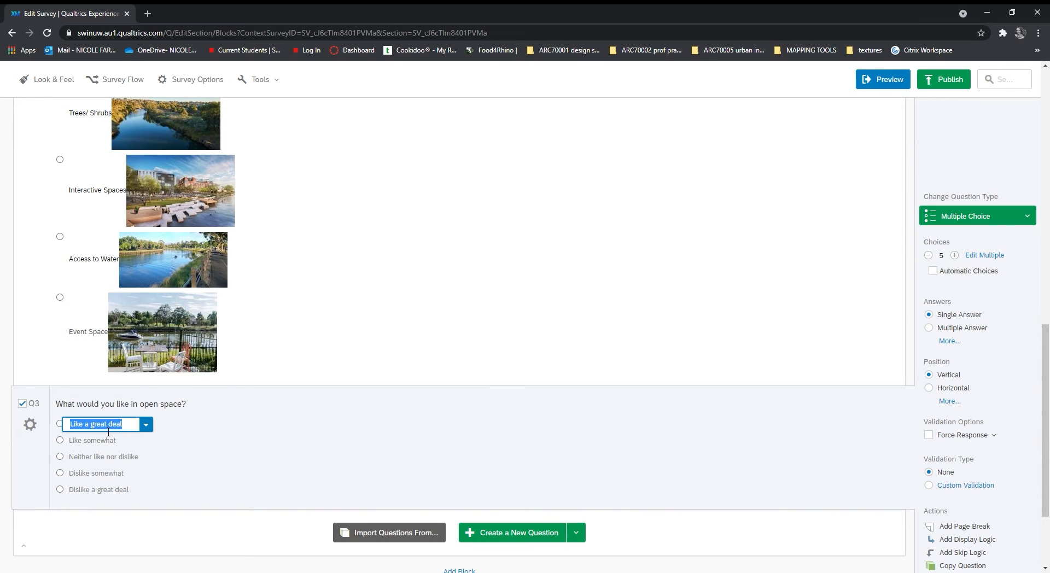
text(Seat)
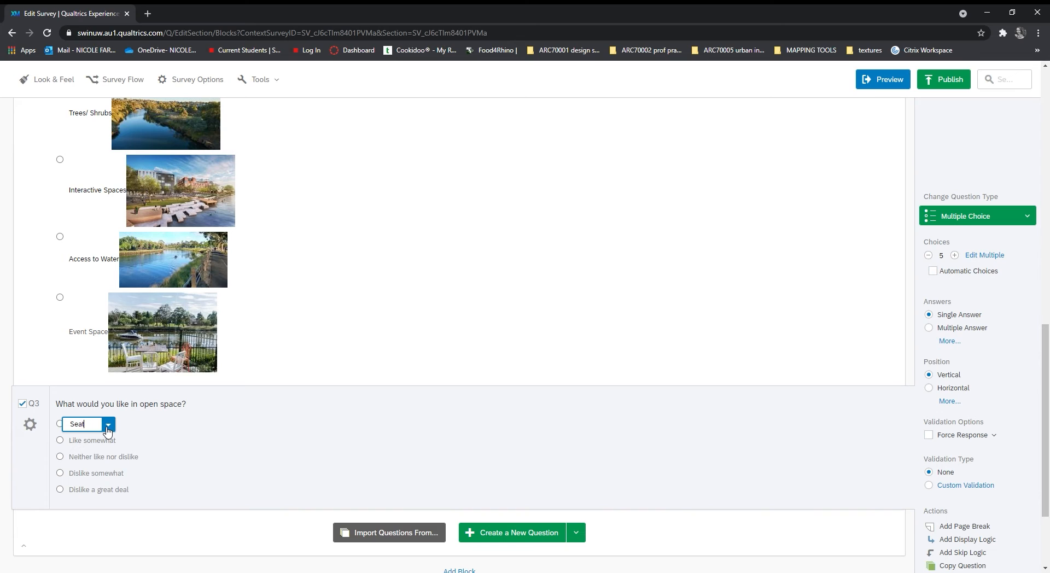
text(ting areas)
key(BackSpace)
key(BackSpace)
key(BackSpace)
key(BackSpace)
text(itting areas)
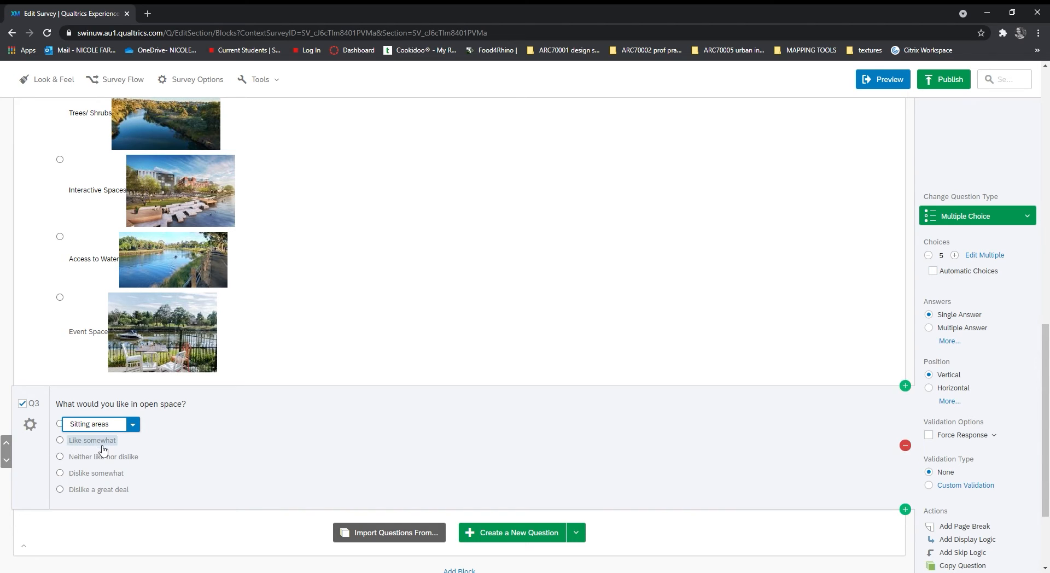
Step: Rename Q3's second, third and fourth choices as "Playground", "Water" and "Nature/ Gardens"
click(104, 444)
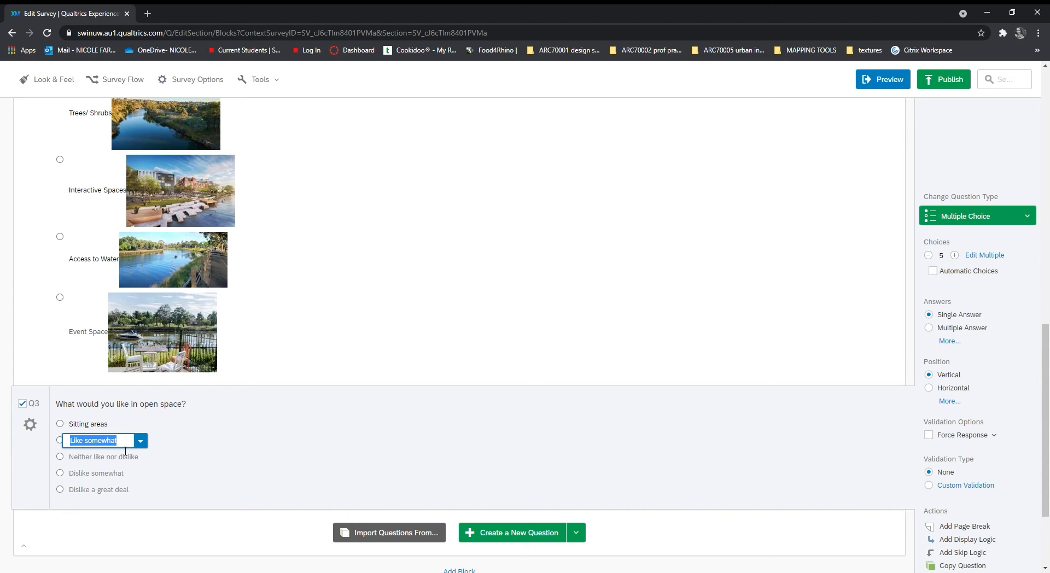
text(Playground)
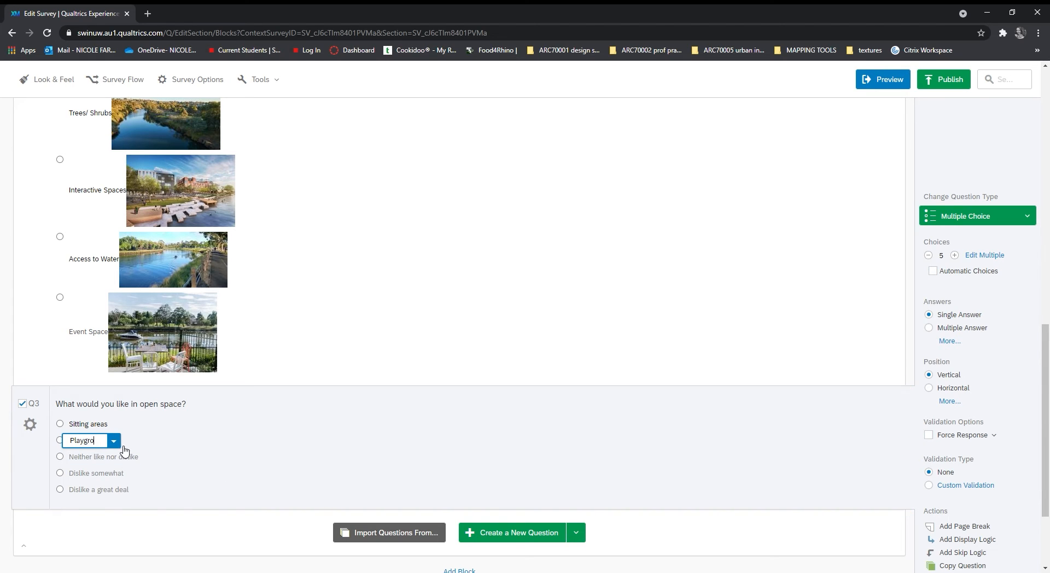
click(132, 459)
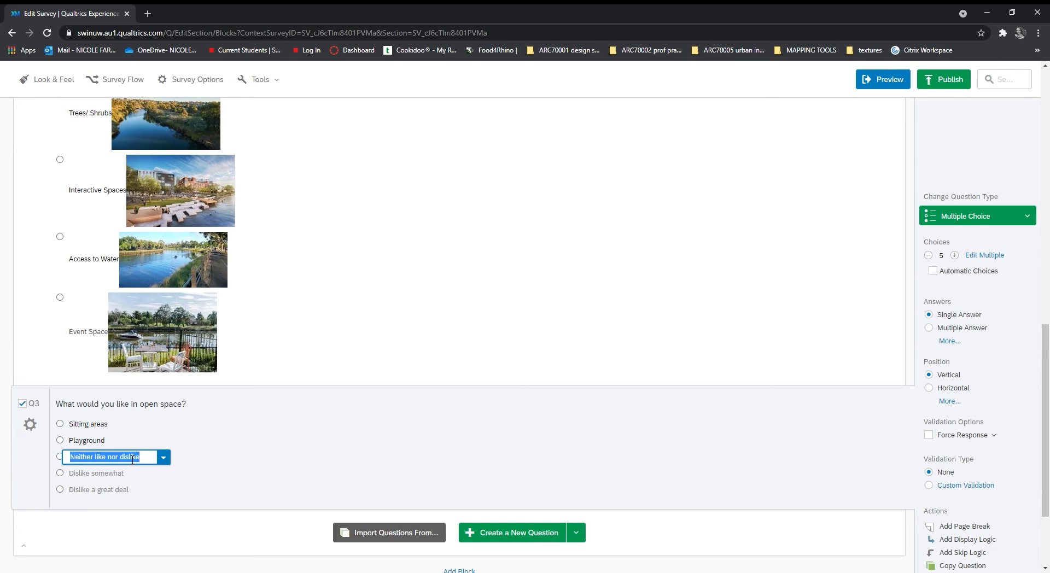
text(Water)
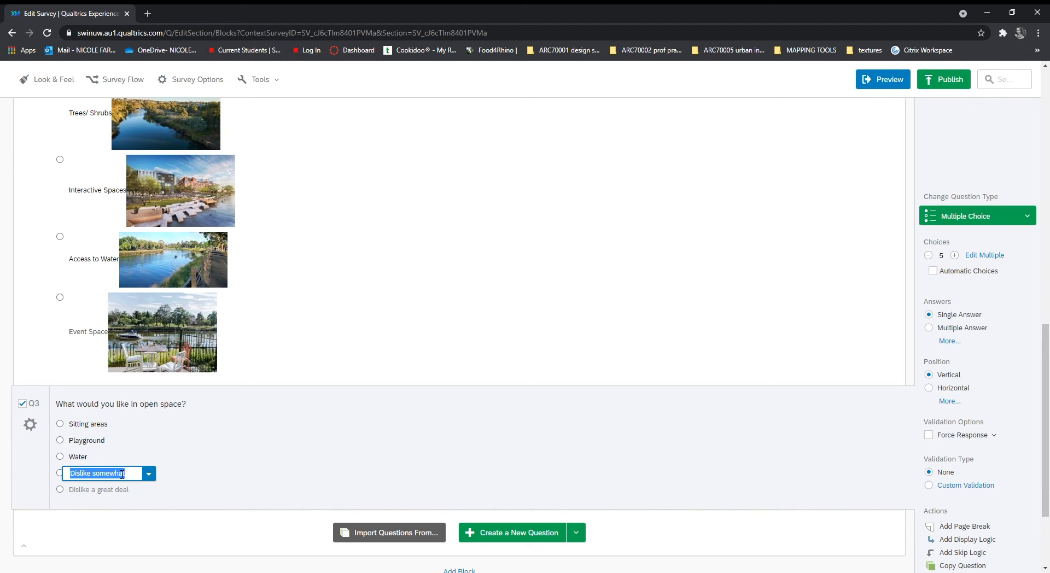
text(Natur)
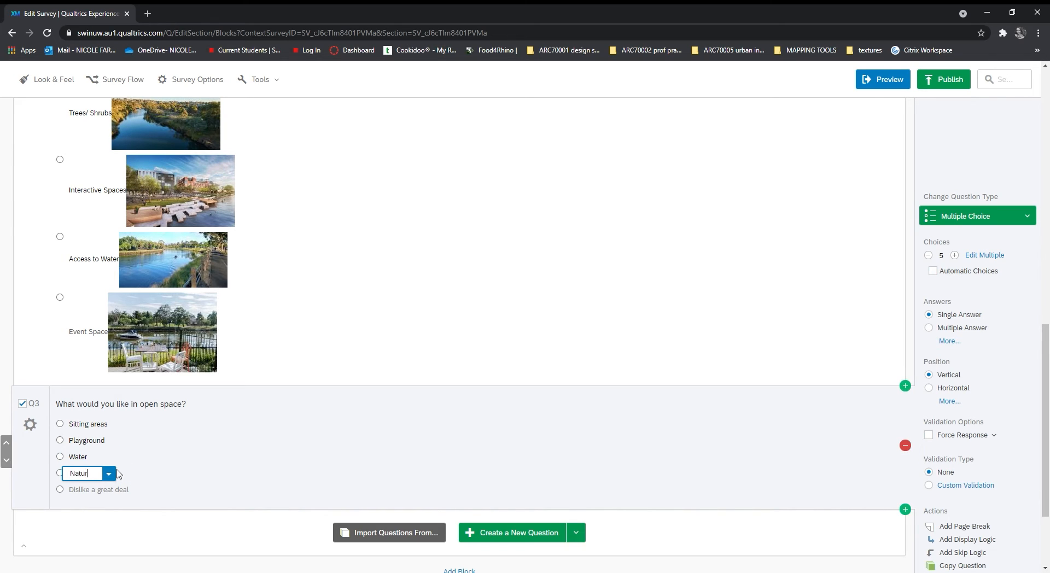
text(e/ Gardens)
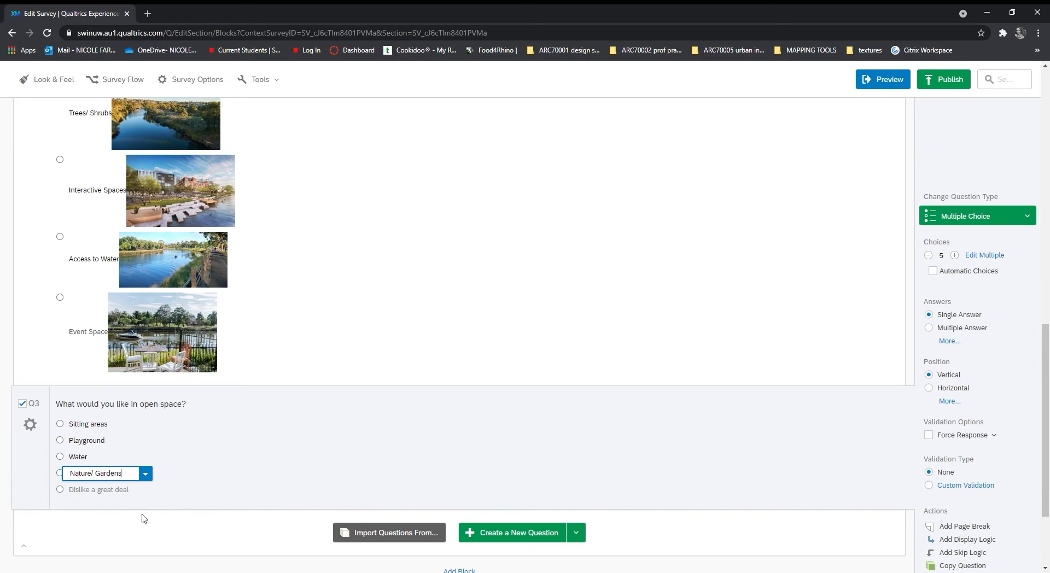
click(146, 538)
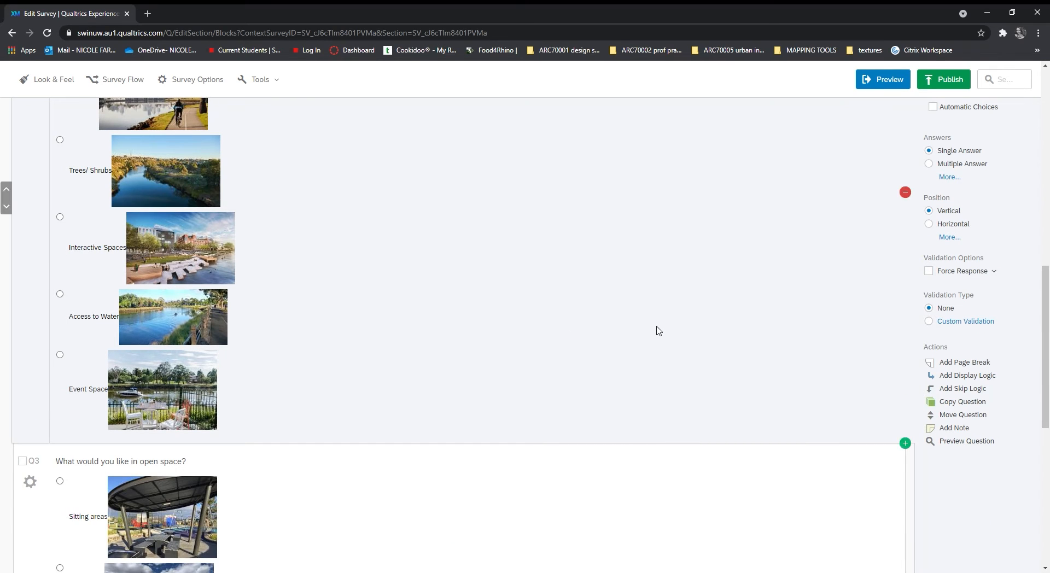
Step: Set Q2, the question about what to see along the river, to the Multiple Answer format
scroll(623, 330, up, 1)
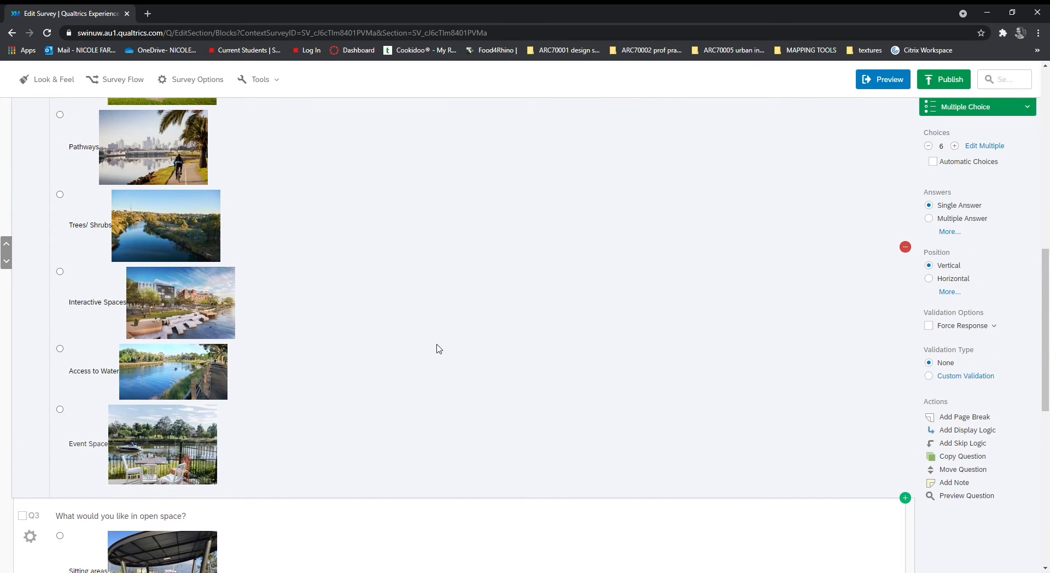
scroll(437, 348, up, 3)
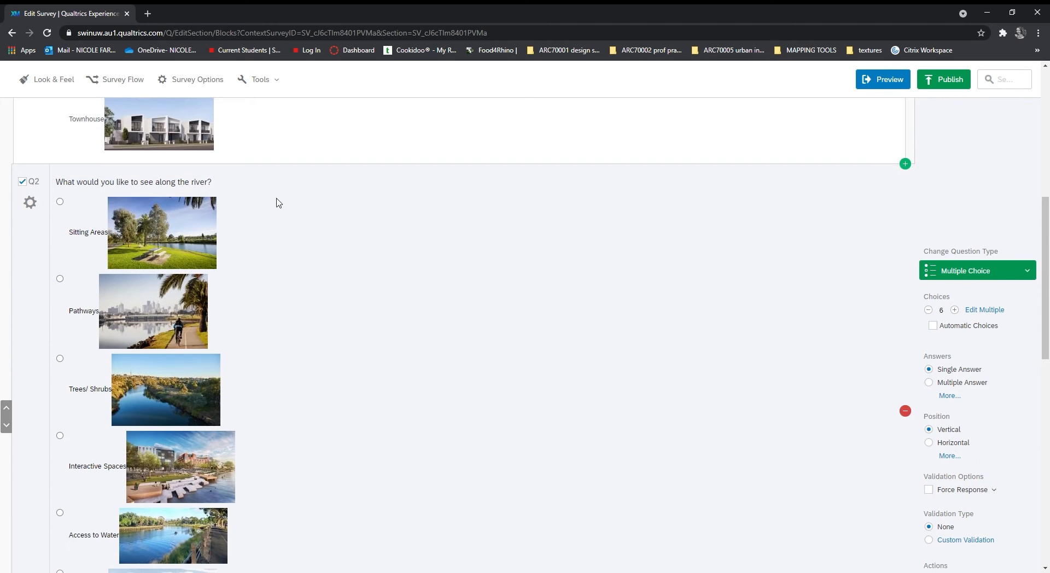
scroll(241, 255, down, 2)
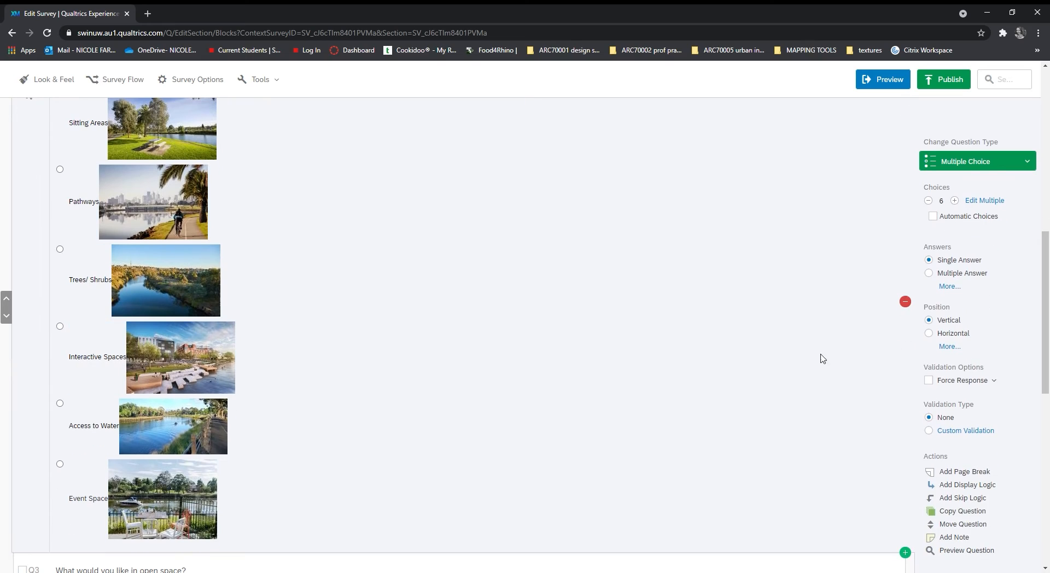
click(929, 273)
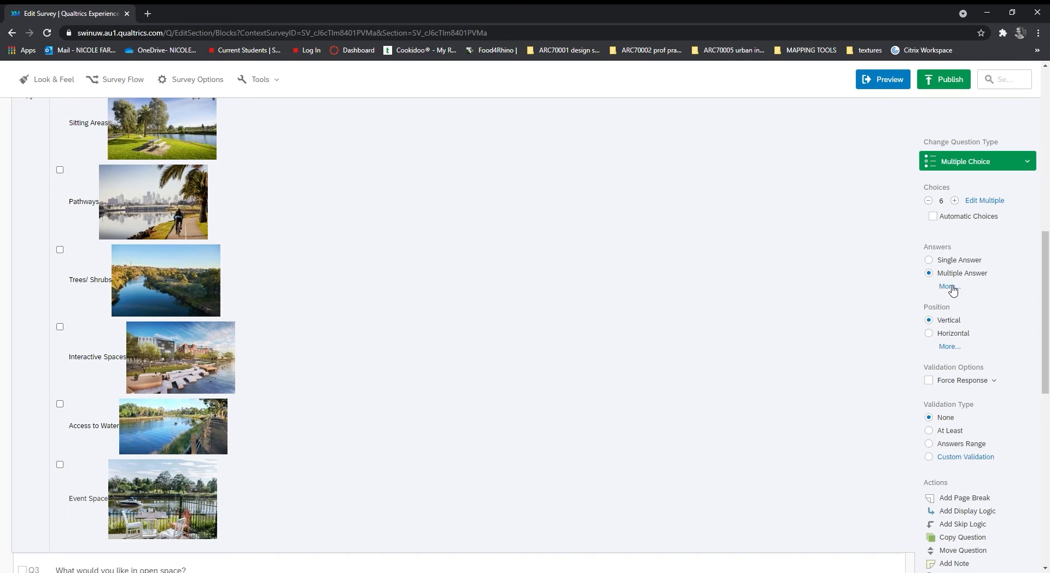
Step: Reveal the additional answer formats for Q2 and try the Multi Select Box format
click(950, 286)
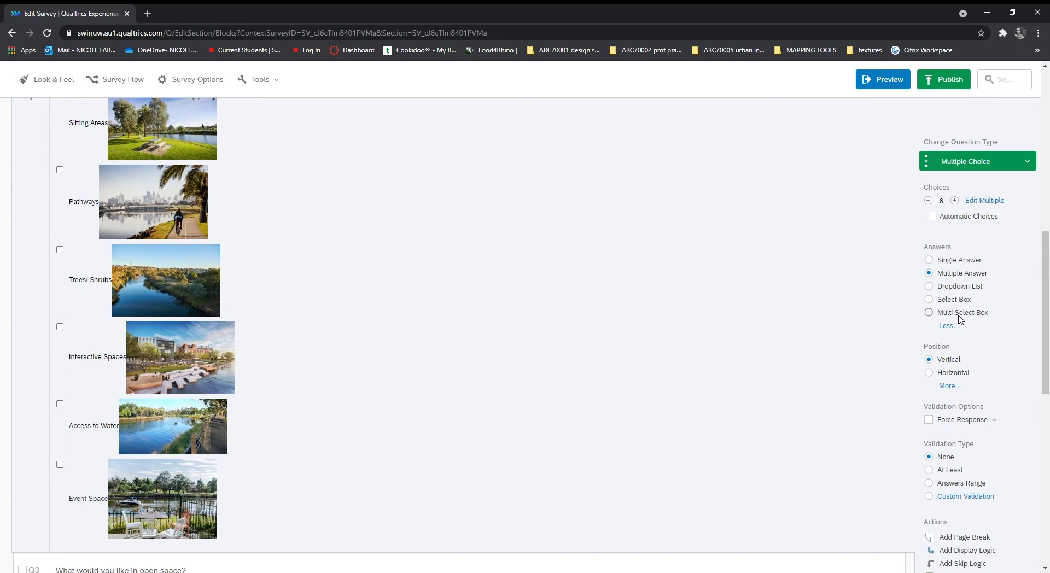
click(962, 314)
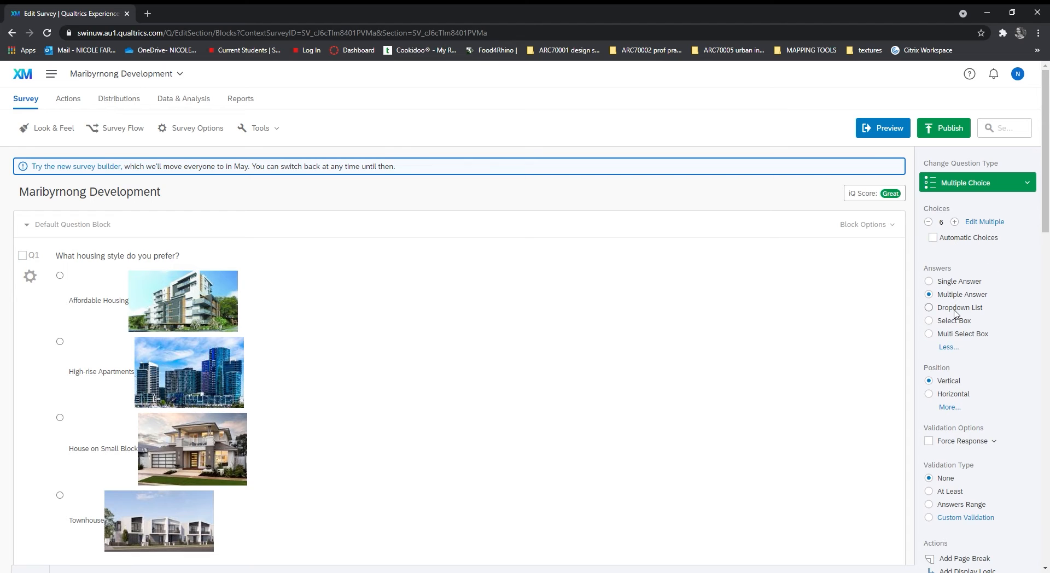
scroll(669, 339, down, 7)
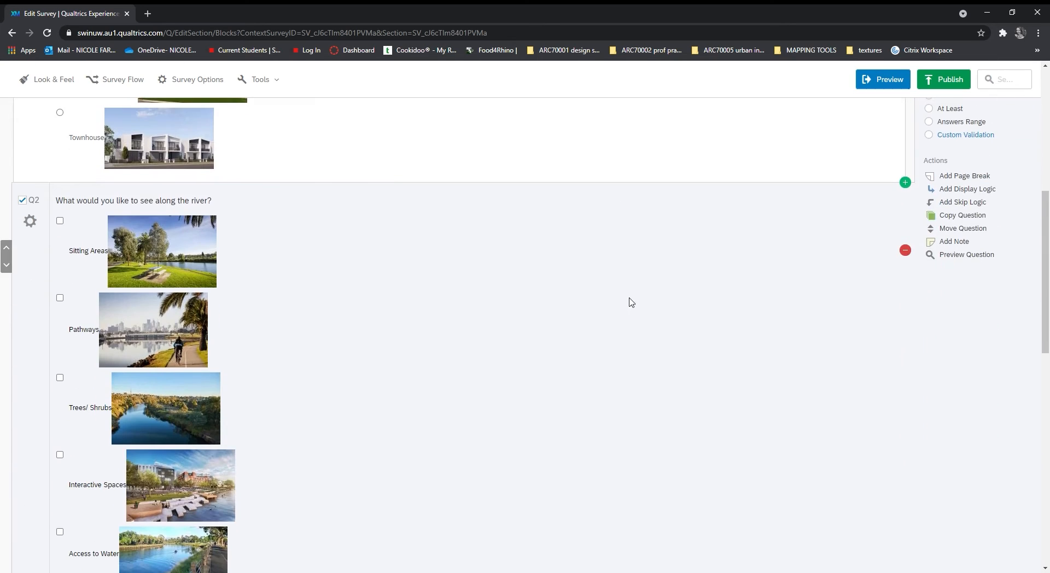
scroll(696, 318, up, 1)
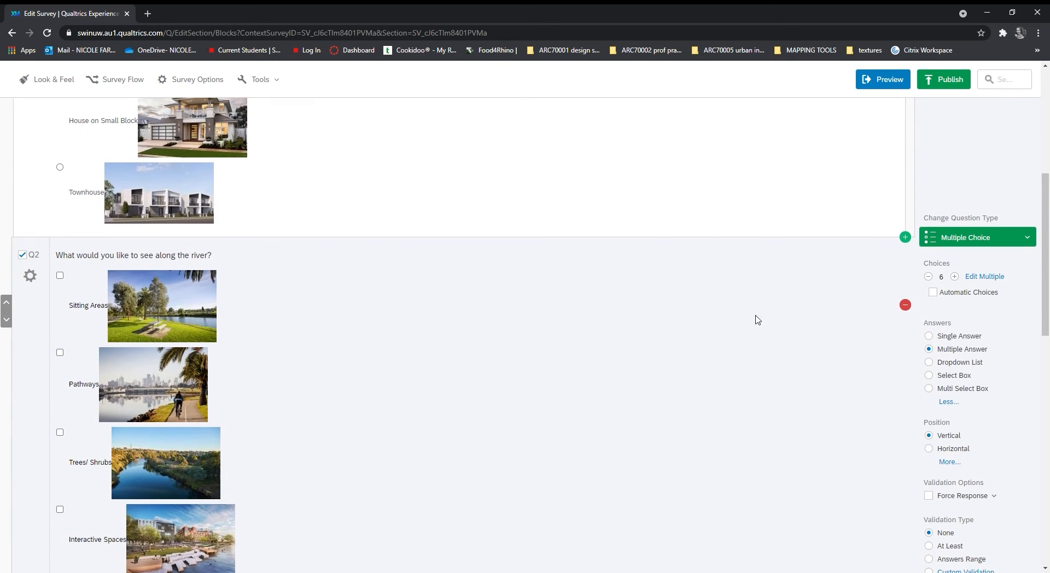
Step: Check the answer format of Q1 and set Q3, the open space question, to Multiple Answer
scroll(765, 317, up, 6)
click(514, 317)
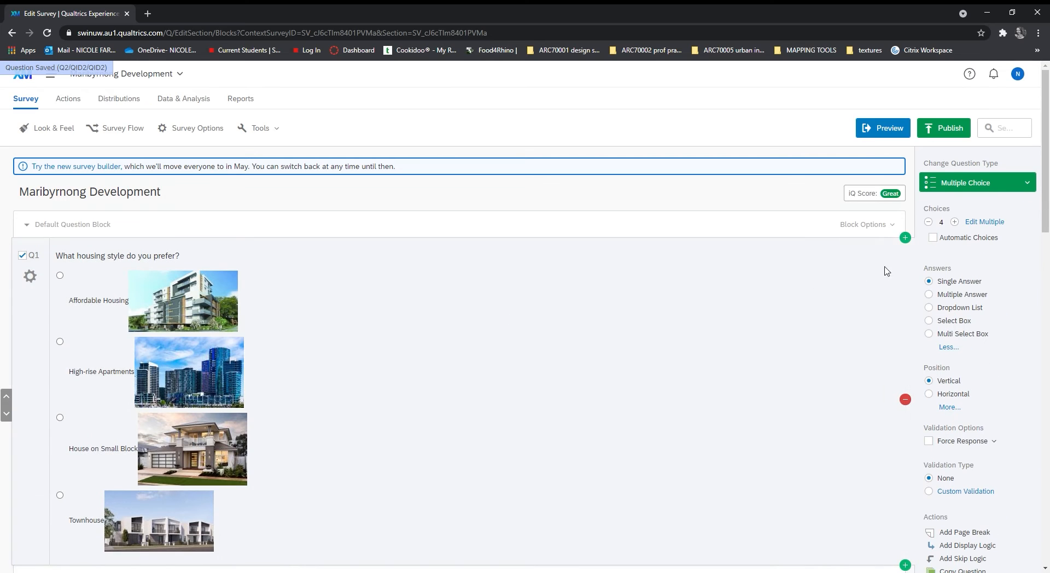
scroll(126, 307, down, 2)
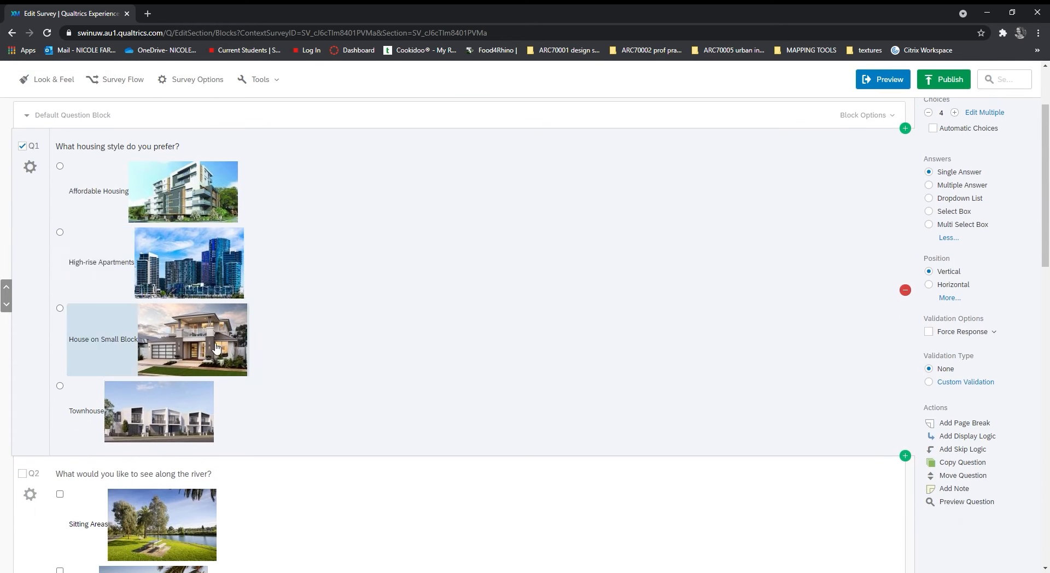
scroll(406, 299, down, 7)
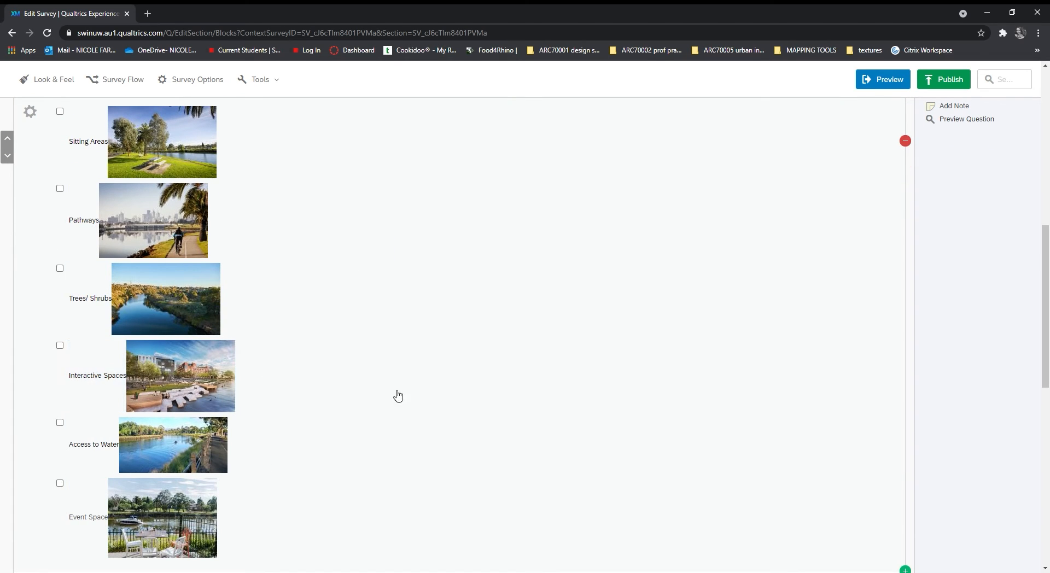
scroll(574, 355, down, 1)
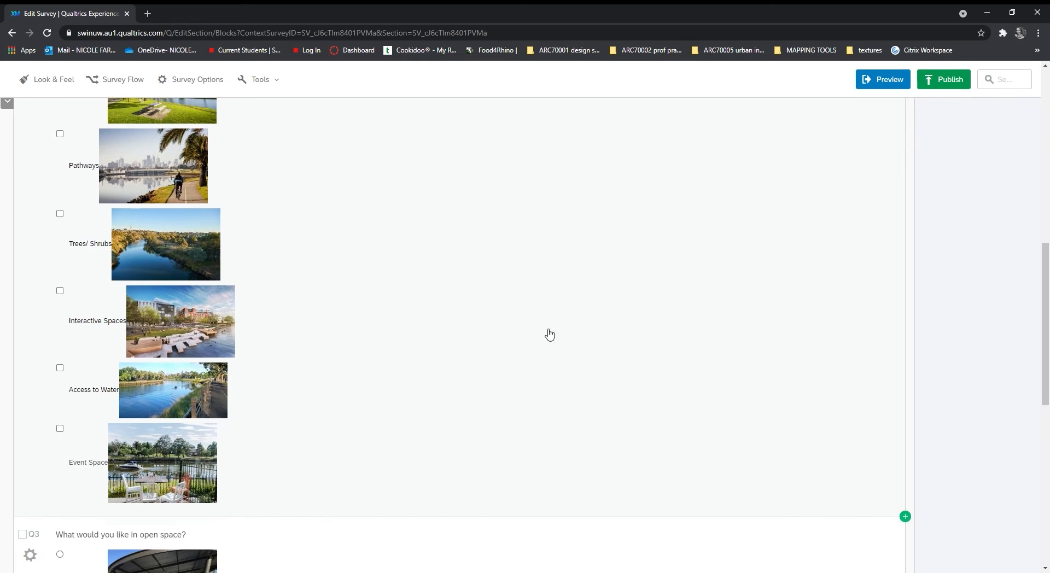
scroll(533, 308, down, 6)
click(532, 307)
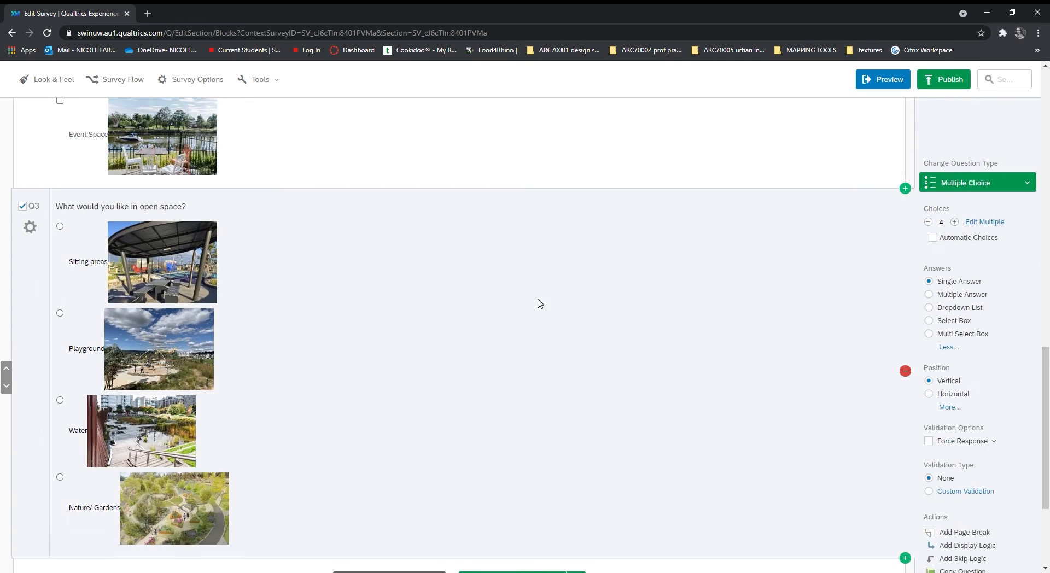
scroll(929, 227, down, 1)
click(950, 240)
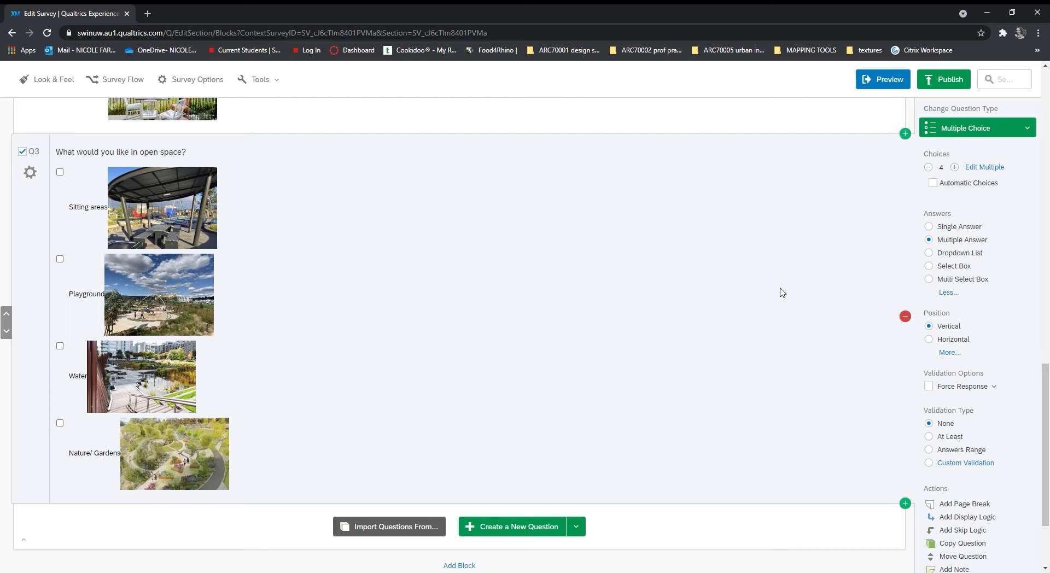
Step: Reveal the additional position options for Q3 and arrange its choices horizontally
scroll(783, 295, down, 1)
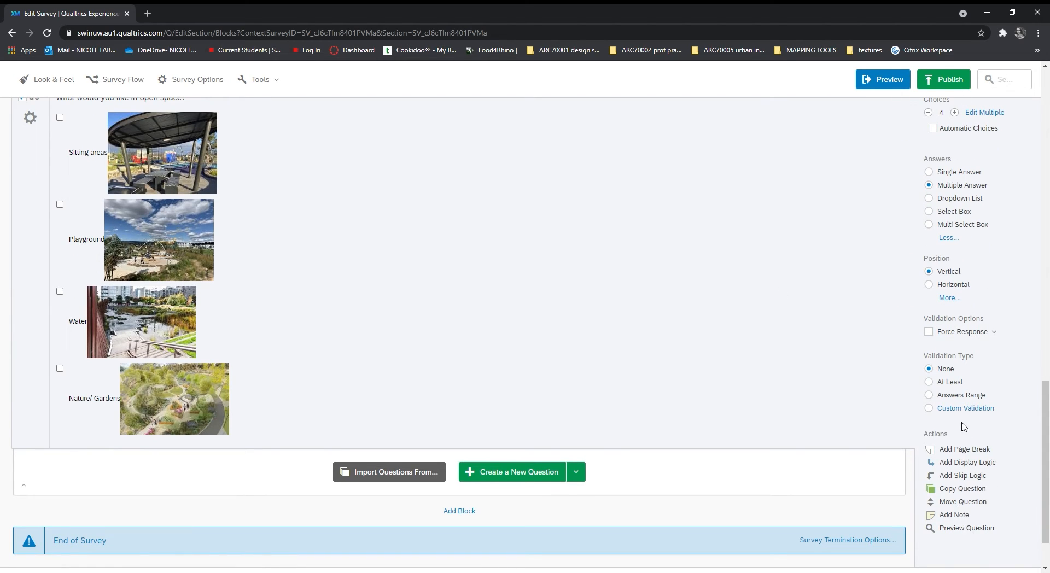
scroll(951, 331, up, 1)
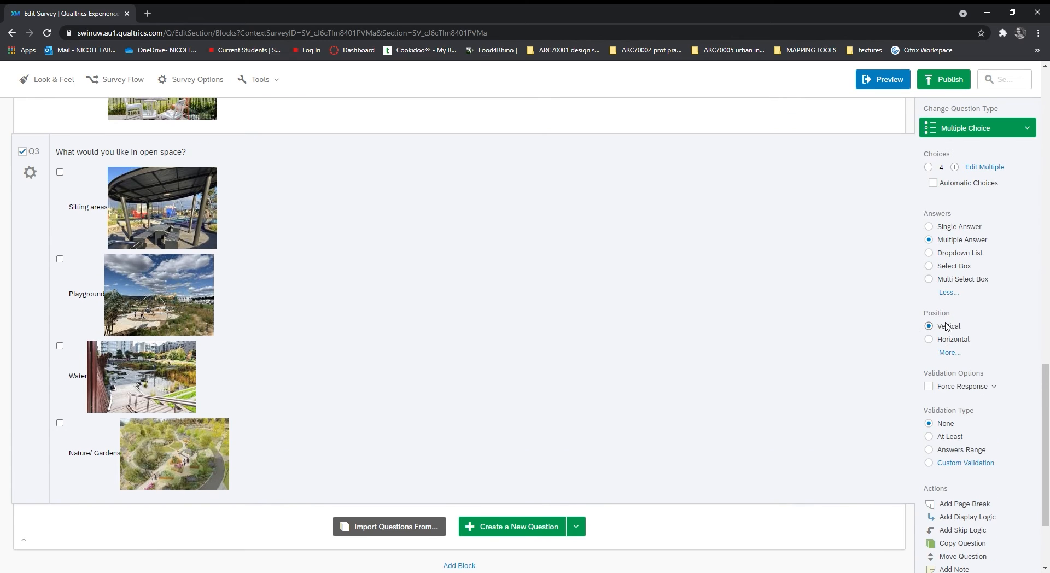
click(951, 352)
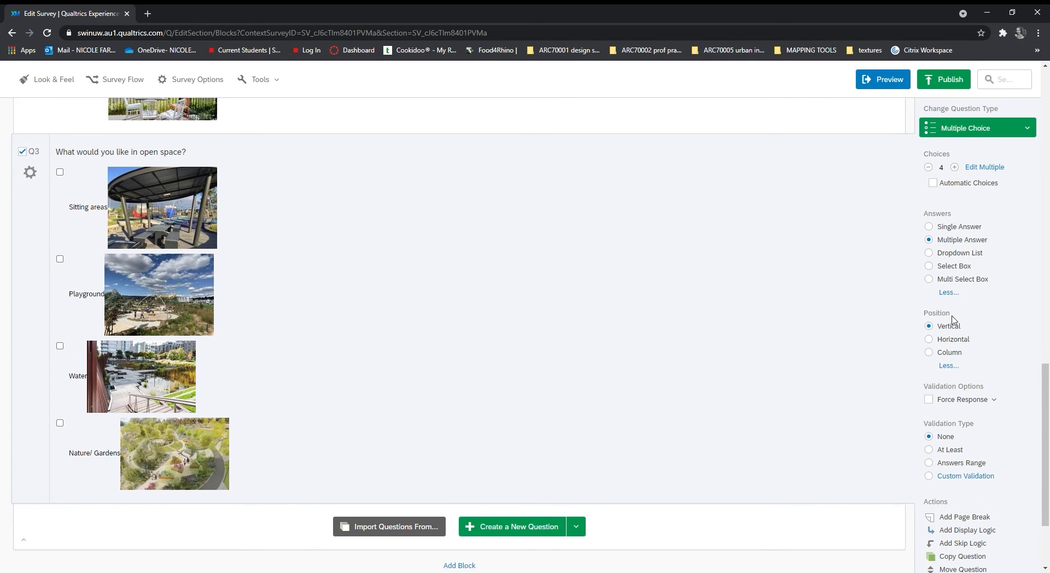
scroll(957, 296, up, 1)
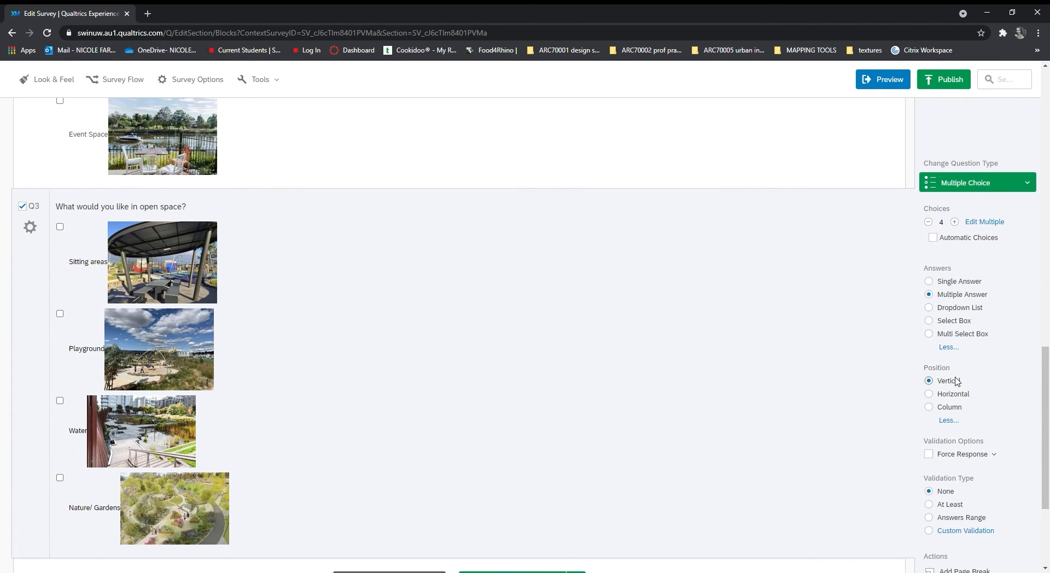
scroll(956, 381, down, 1)
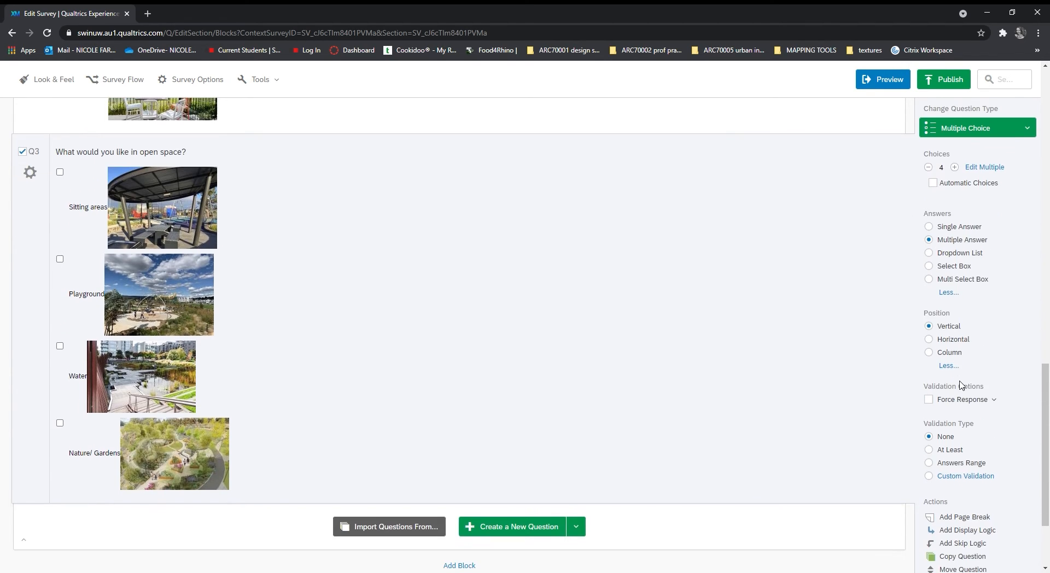
click(953, 344)
scroll(715, 343, up, 2)
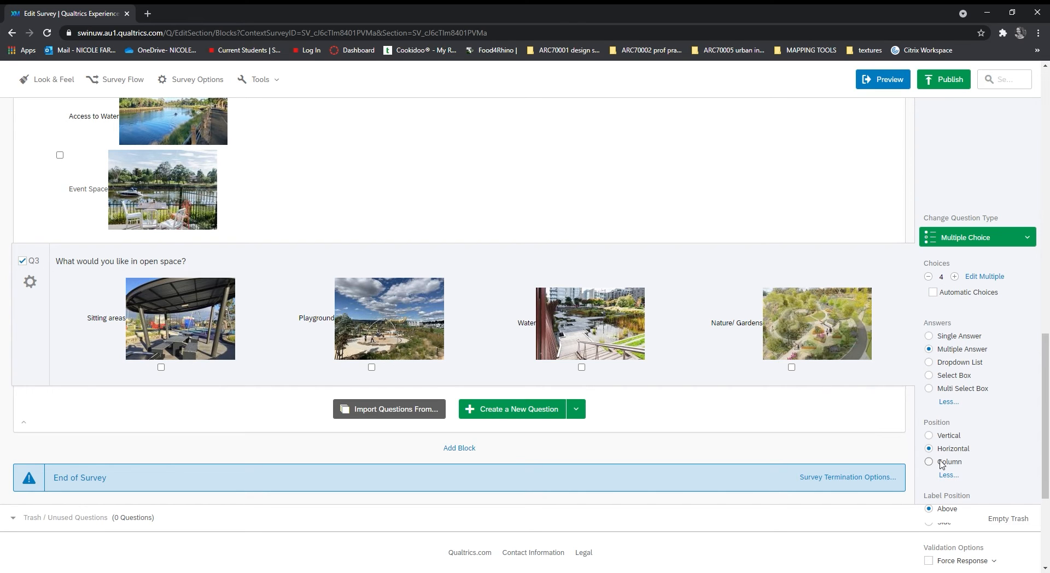
Step: Arrange the choices of Q3, the open space question, vertically
click(952, 435)
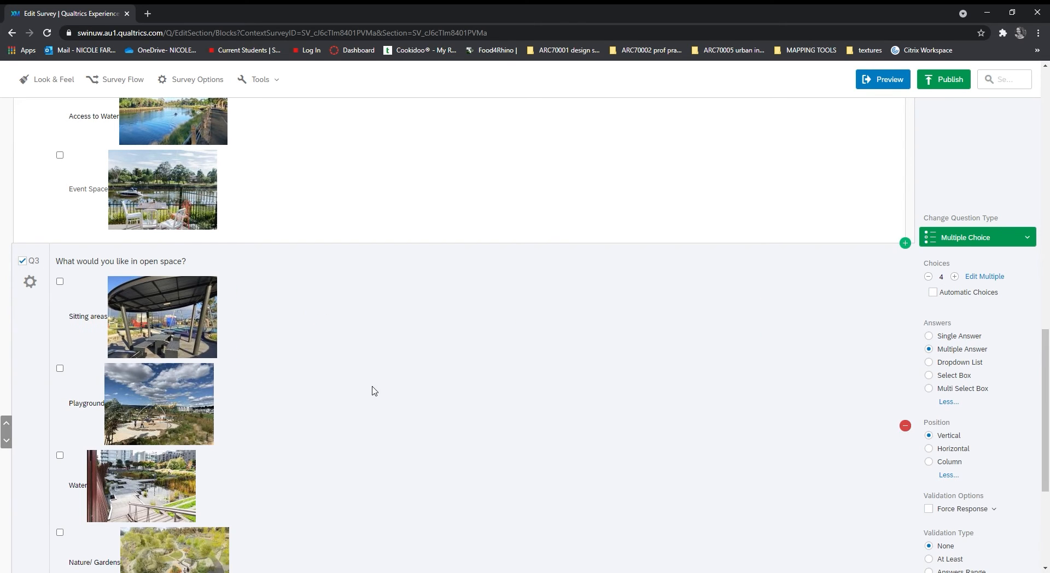
scroll(107, 216, down, 2)
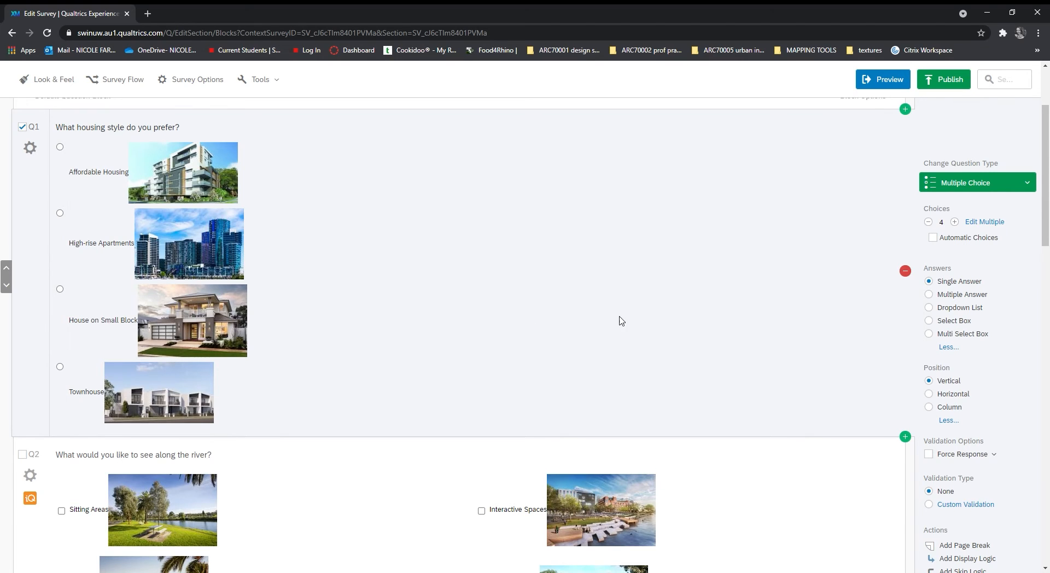
Step: Add a page break between Q1, the housing style question, and Q2, the river question
scroll(611, 322, up, 2)
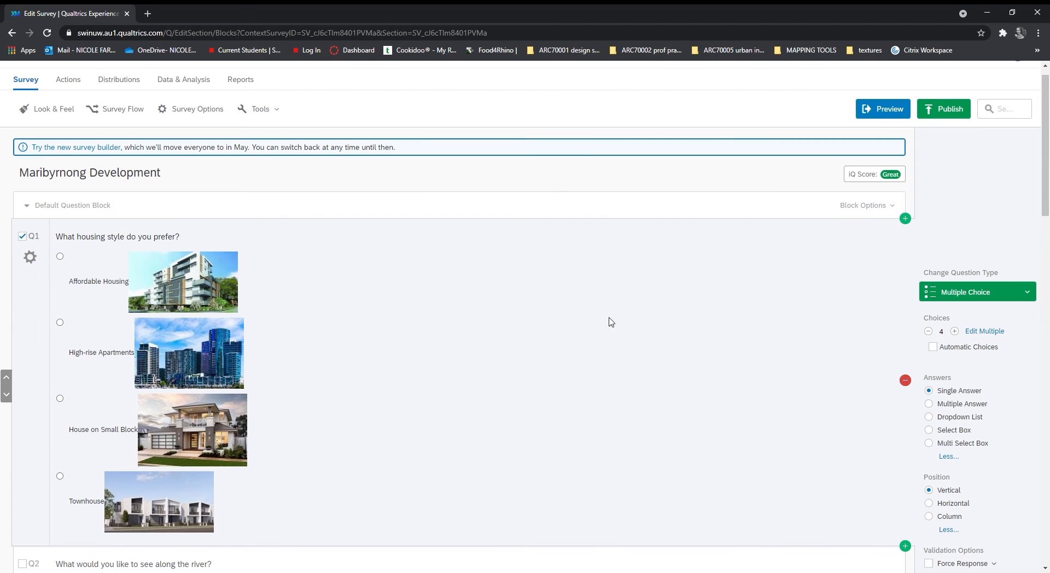
scroll(592, 312, down, 10)
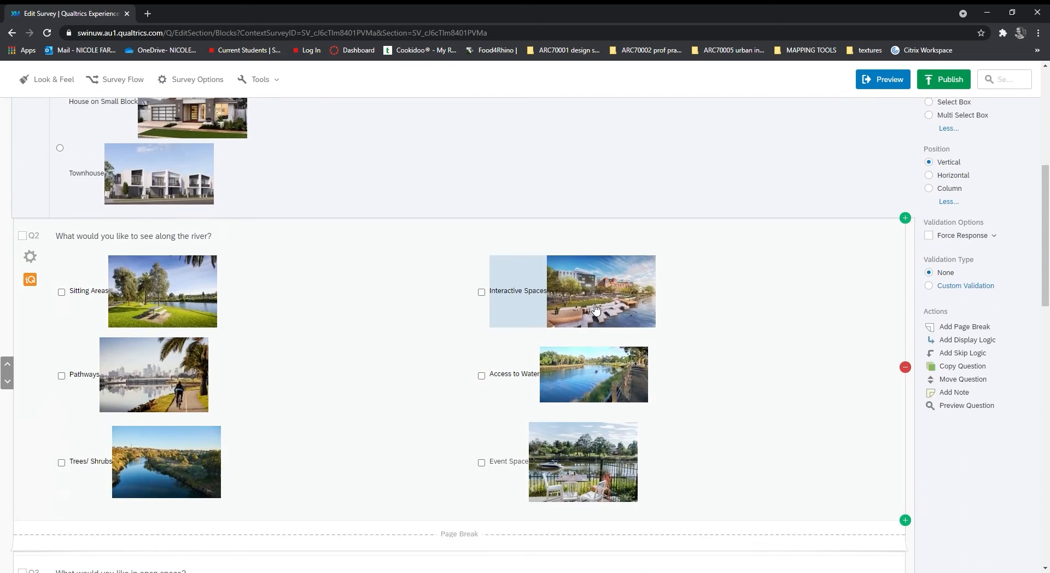
scroll(602, 323, down, 10)
scroll(602, 330, up, 20)
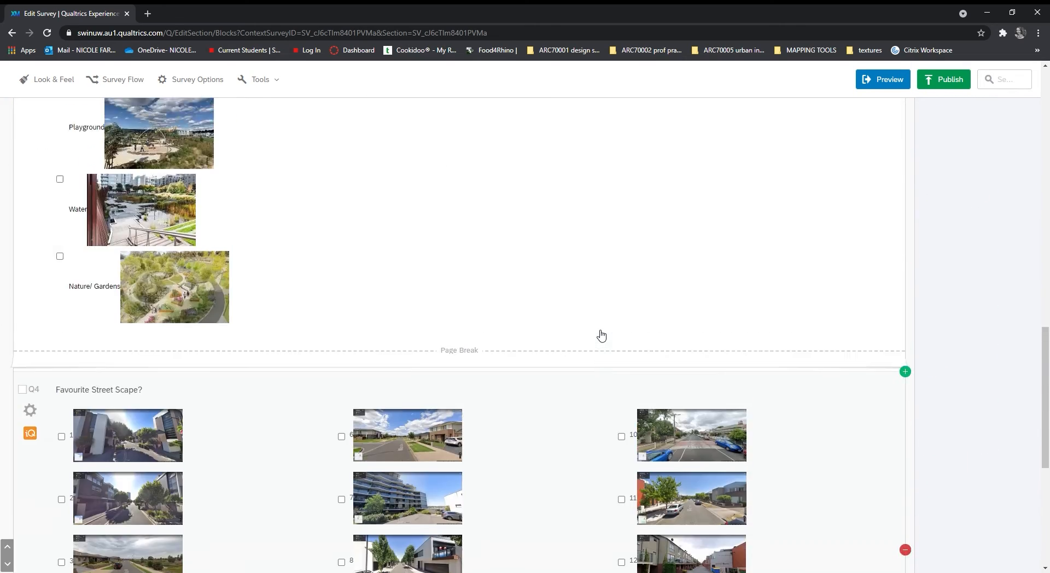
scroll(601, 333, up, 5)
scroll(602, 328, down, 5)
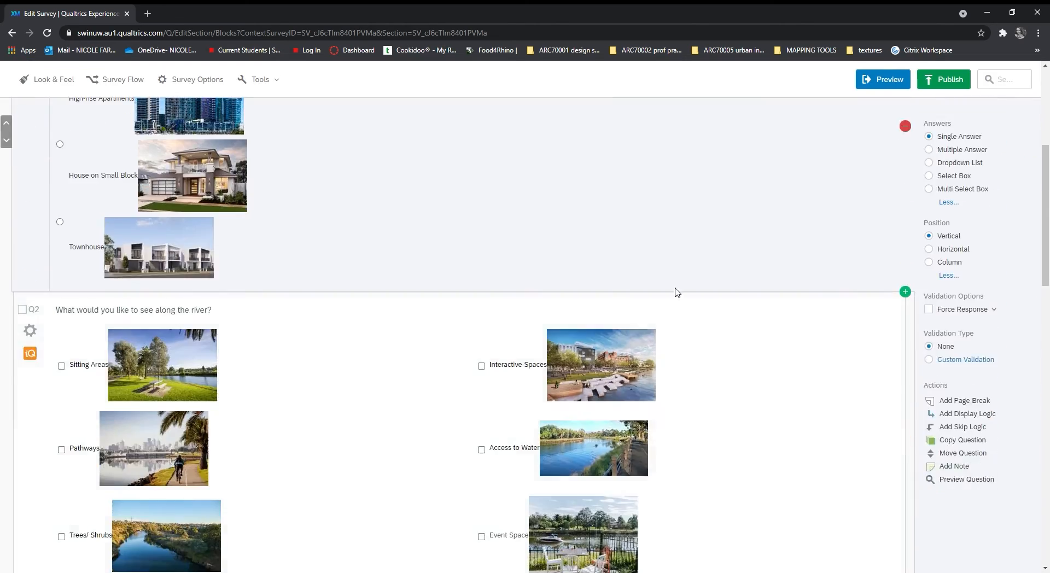
scroll(675, 317, up, 1)
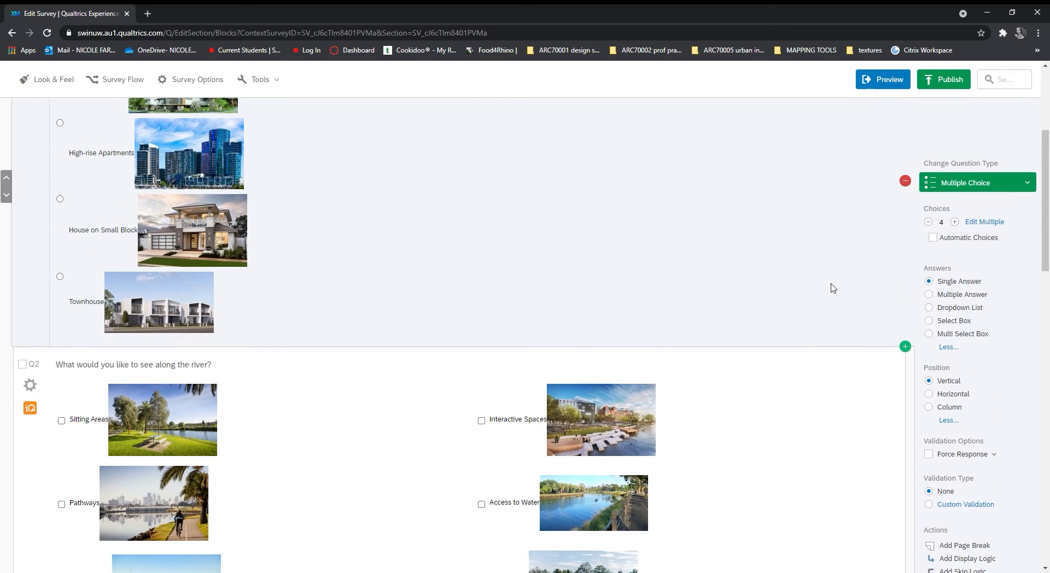
scroll(885, 411, down, 2)
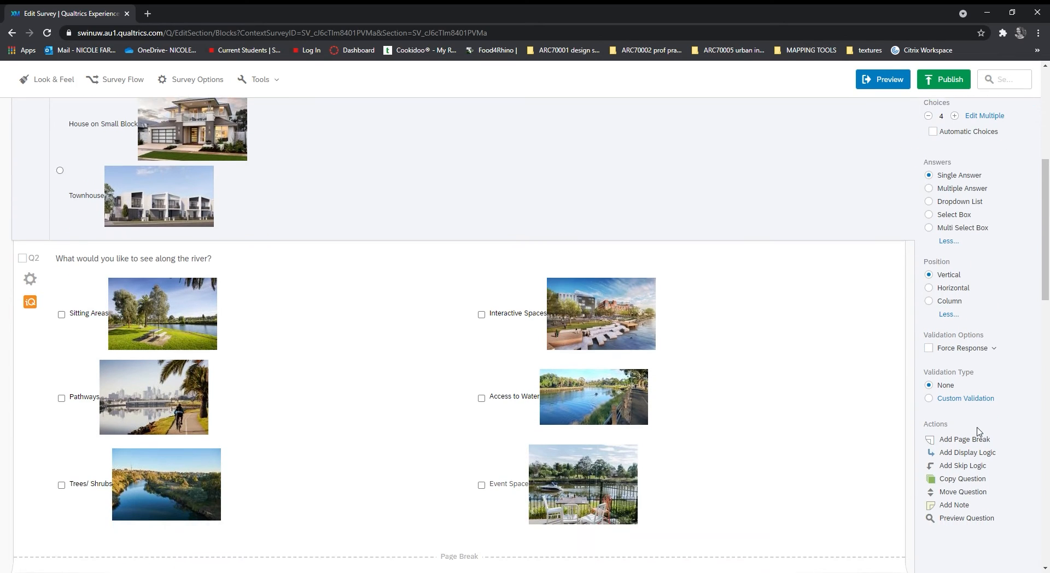
click(986, 437)
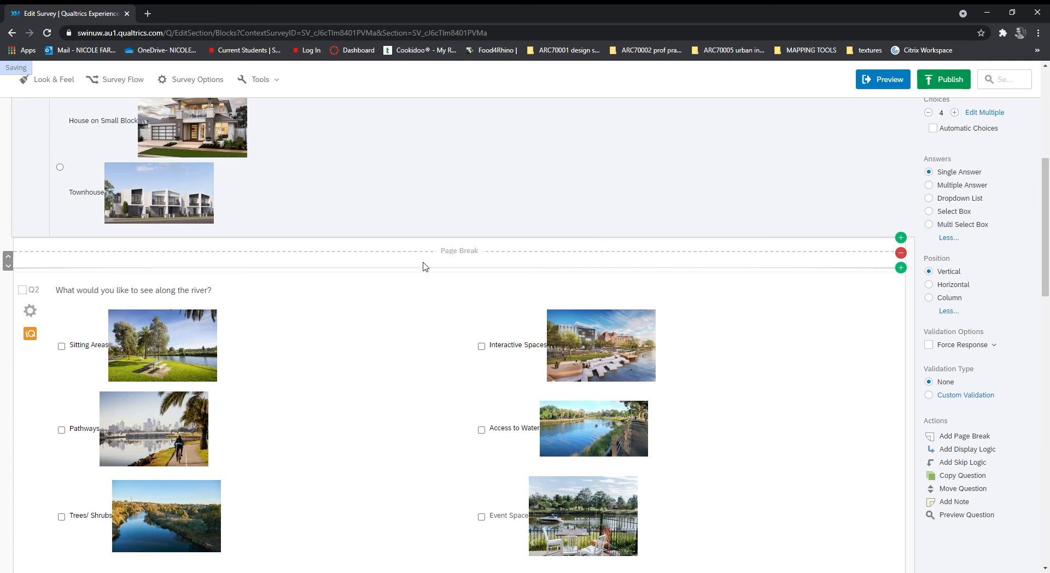
Step: Review the page breaks, choice layouts and images of questions Q1 to Q4 throughout the survey
scroll(433, 296, down, 6)
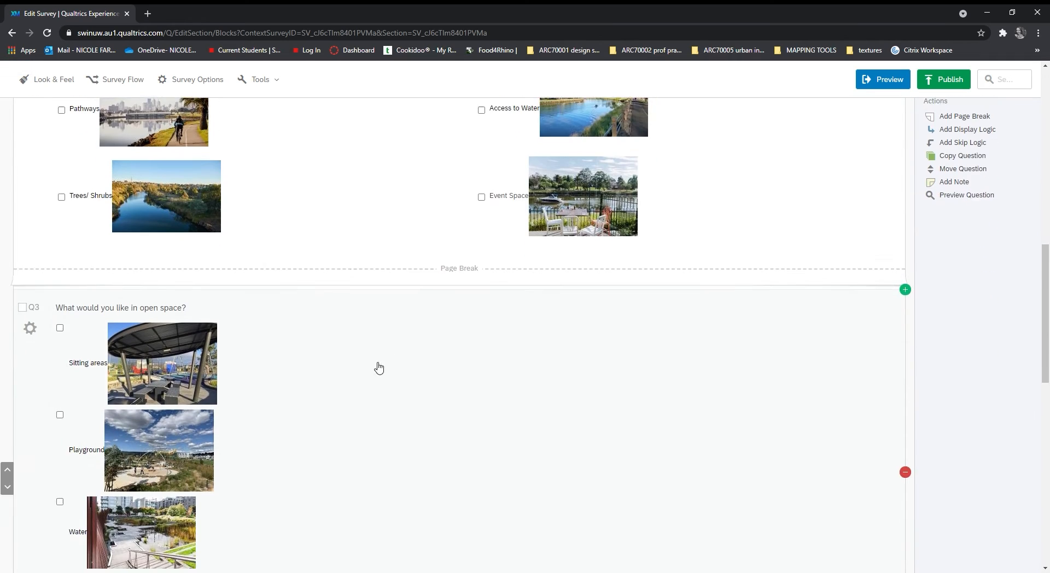
scroll(162, 412, down, 5)
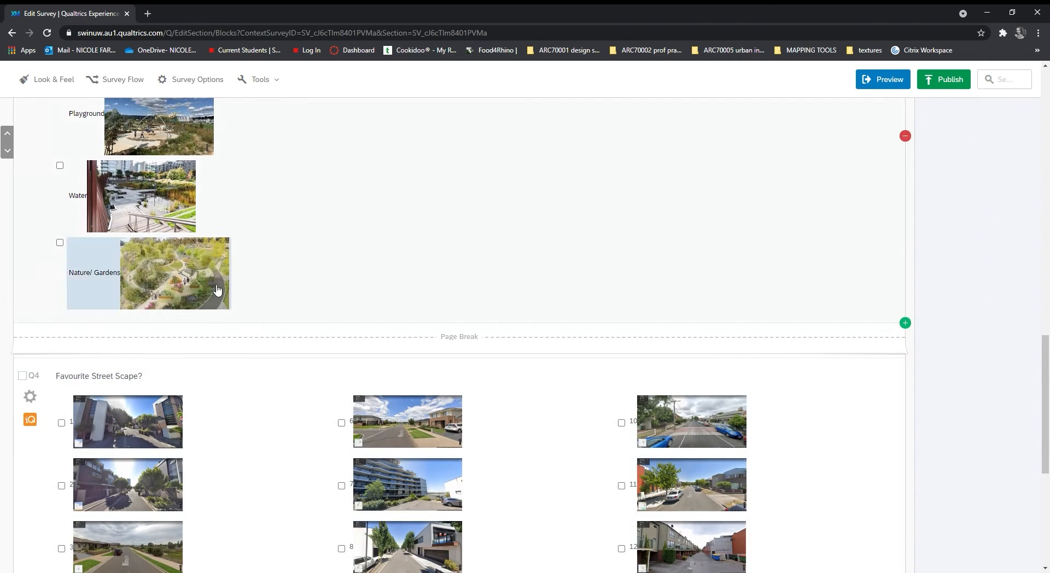
scroll(635, 344, up, 6)
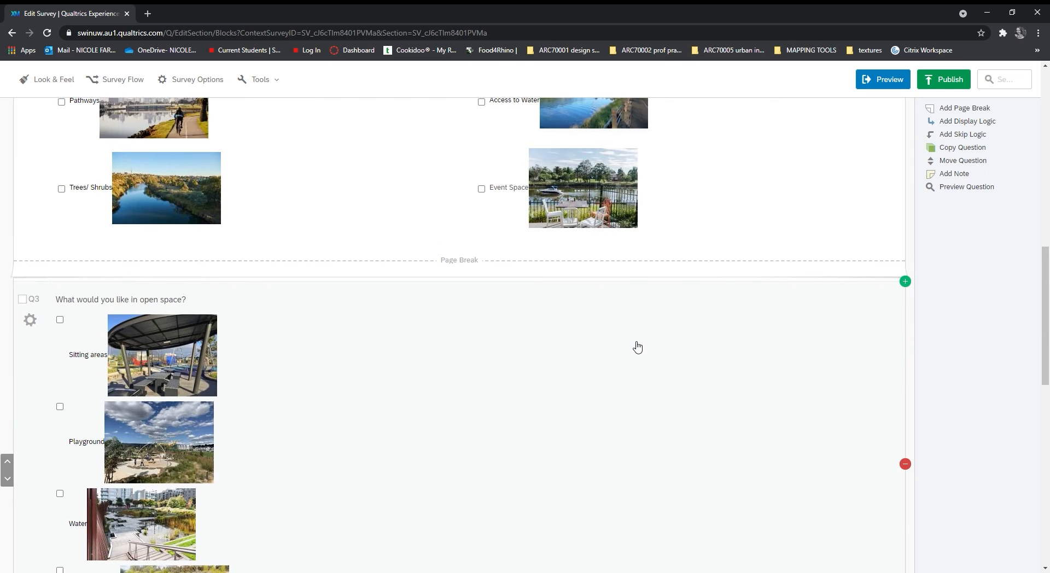
scroll(566, 360, down, 7)
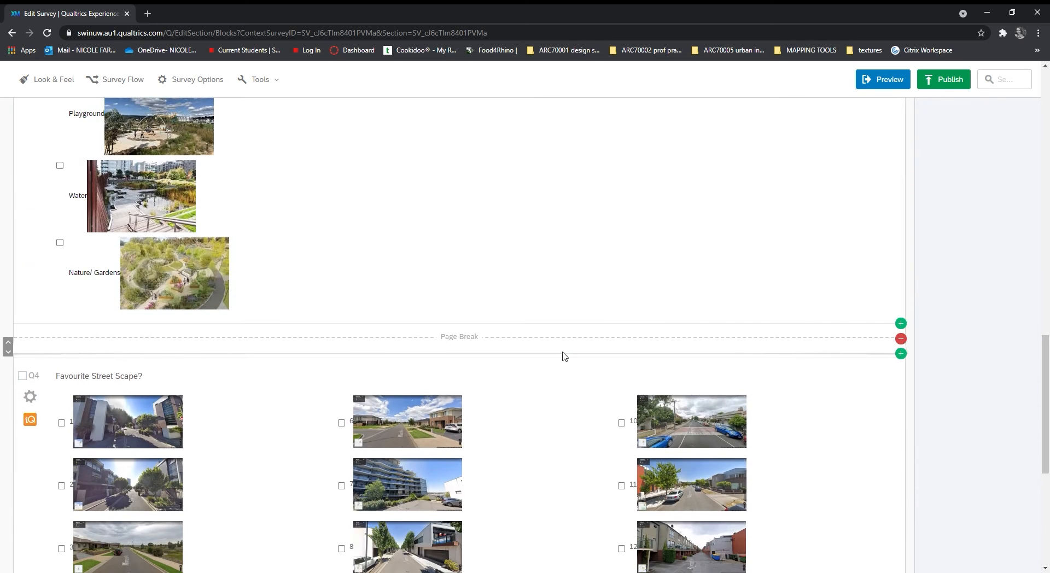
scroll(710, 350, up, 5)
click(651, 359)
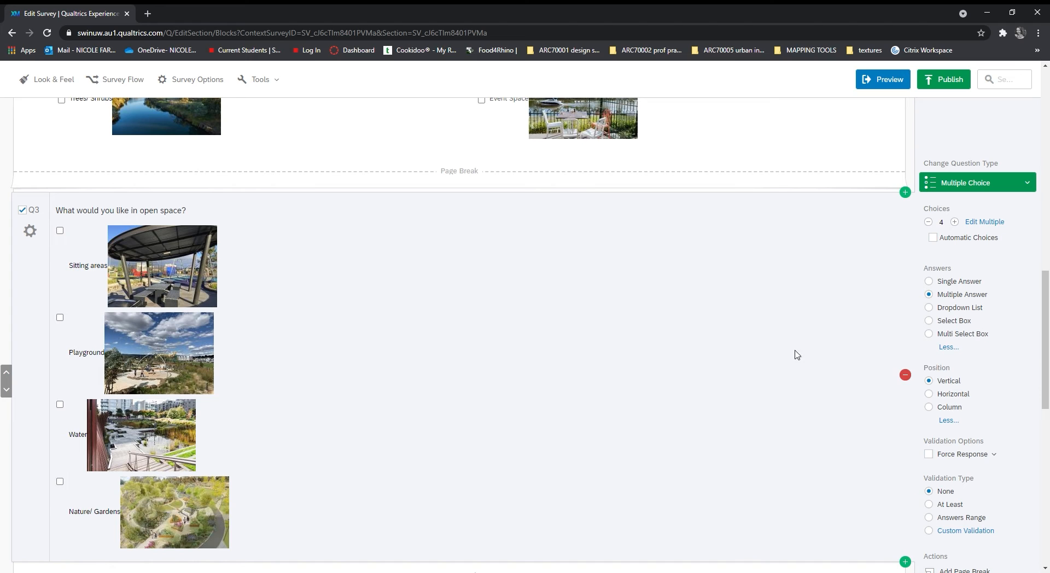
scroll(740, 328, up, 9)
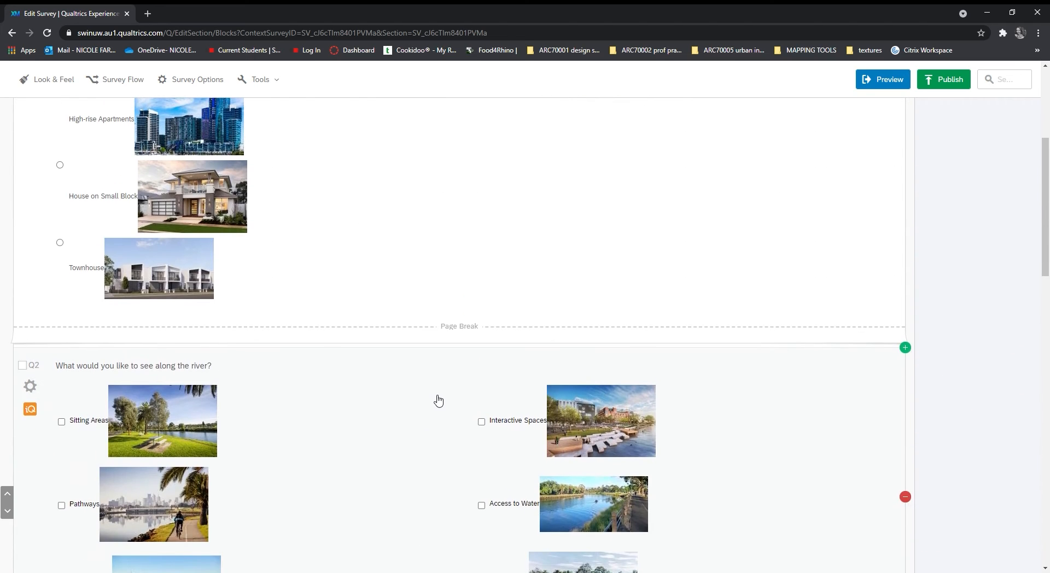
scroll(438, 401, up, 4)
click(489, 355)
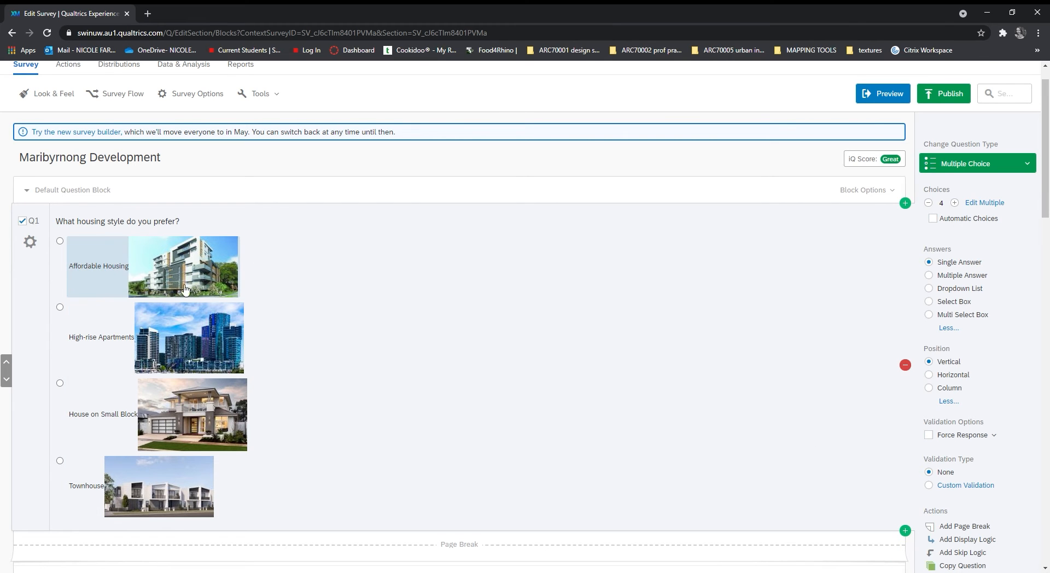
scroll(207, 395, down, 20)
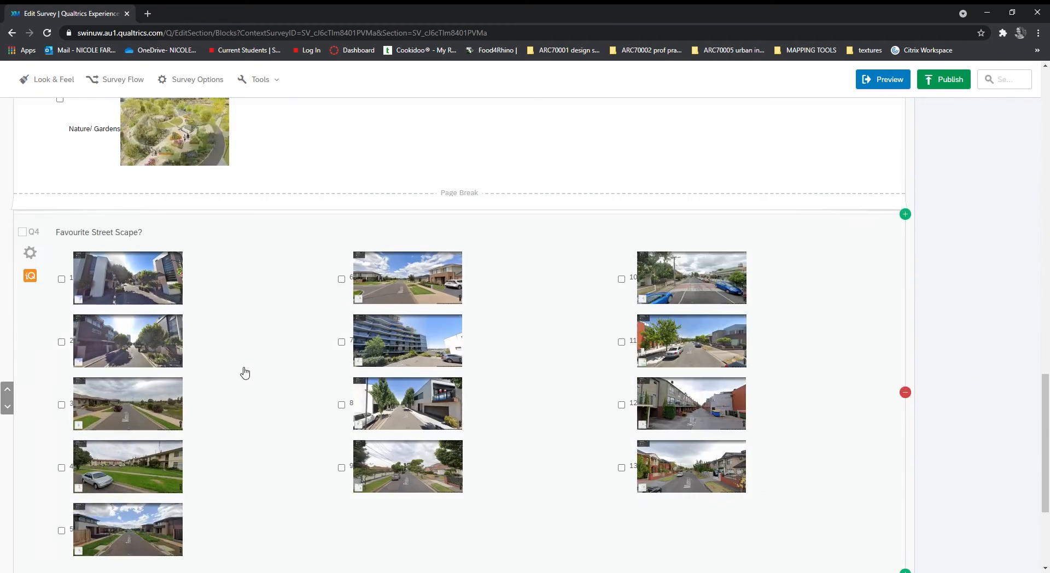
scroll(245, 373, down, 1)
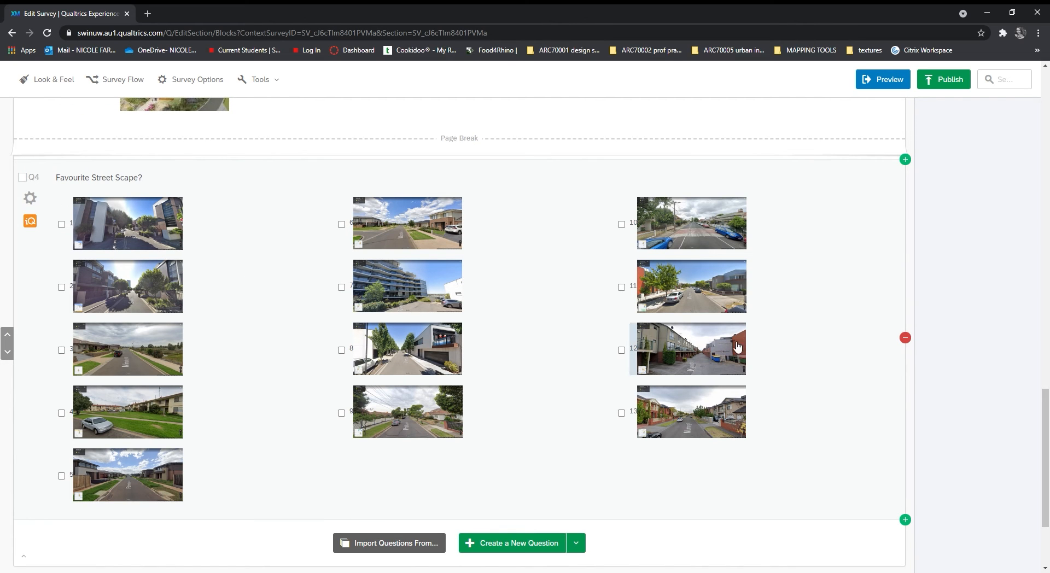
scroll(820, 347, up, 12)
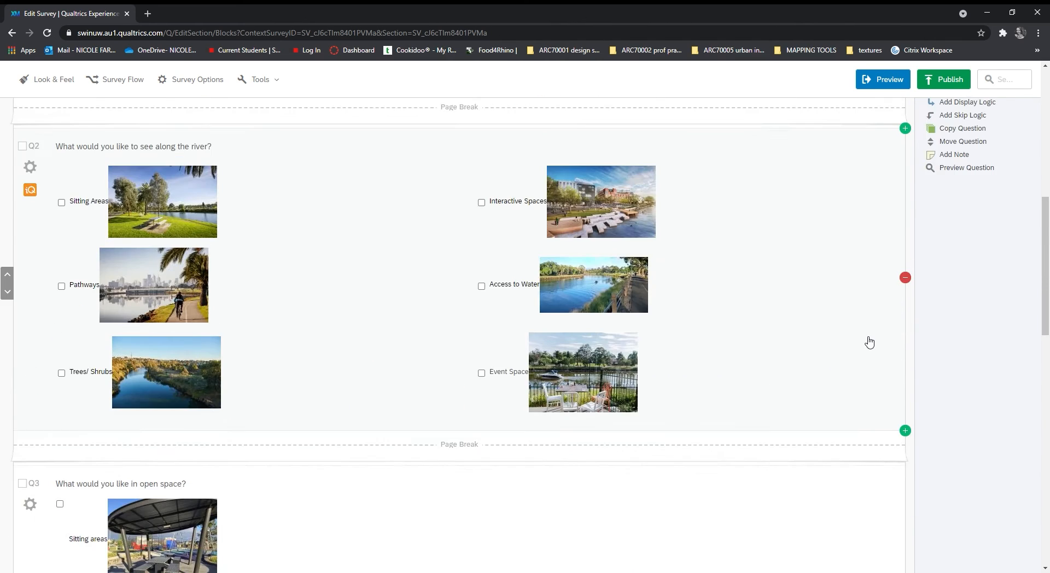
scroll(875, 328, up, 6)
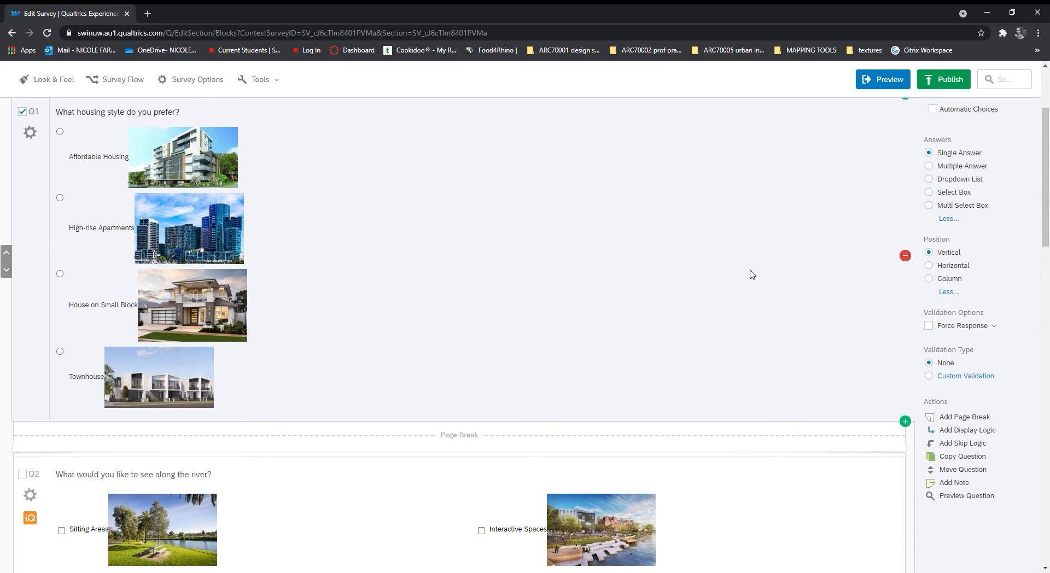
scroll(740, 279, up, 1)
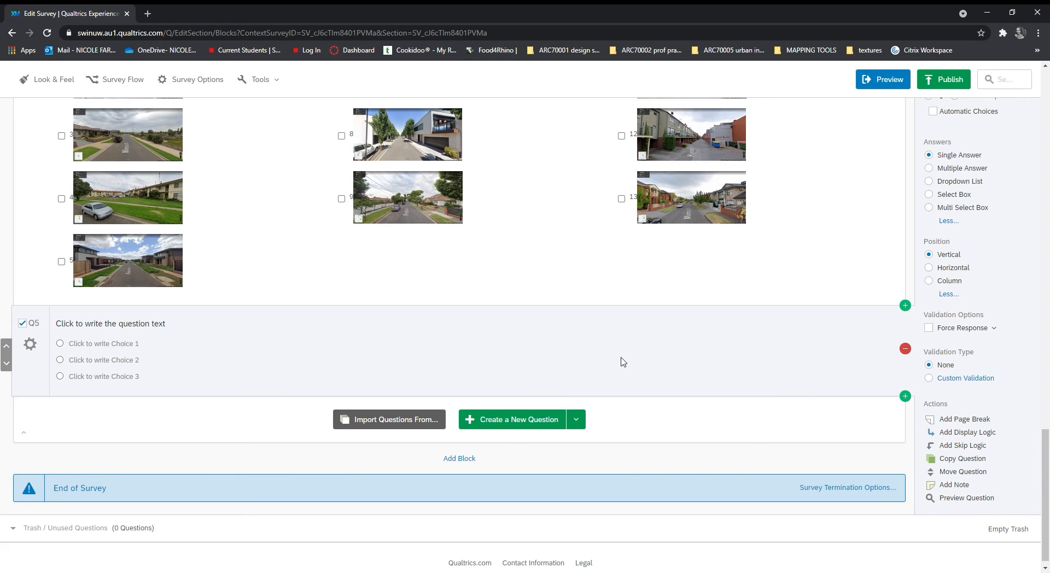
Step: Show the available question types for the blank question Q5
scroll(991, 368, up, 2)
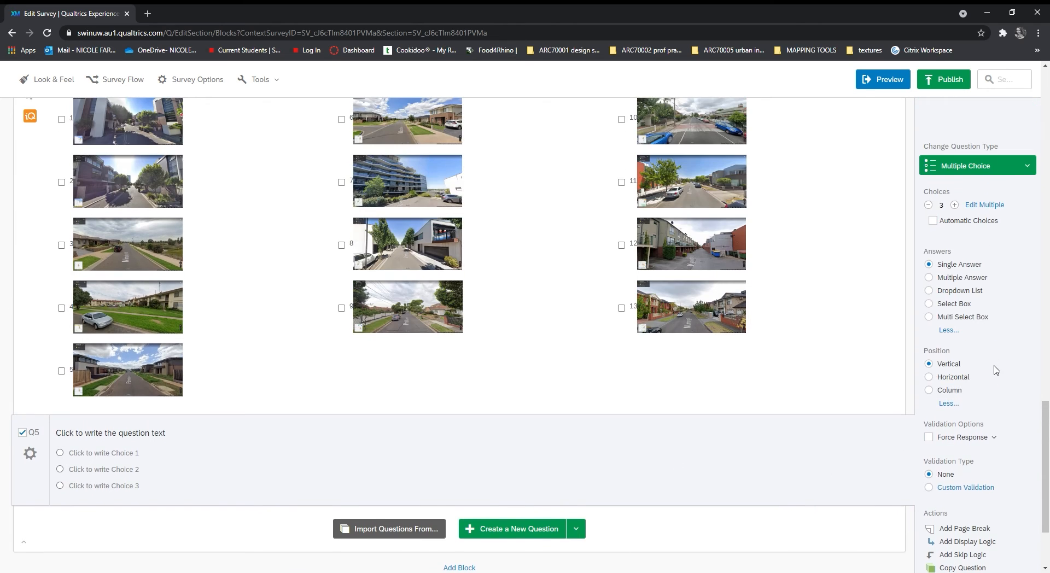
click(1011, 165)
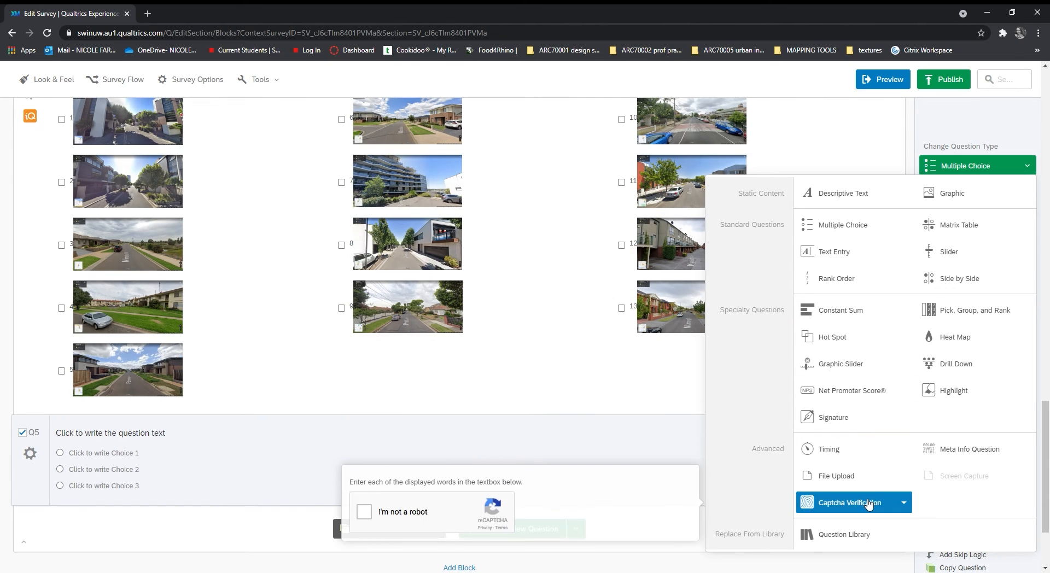
Step: Try the Drag and Drop ranking type on Q1 and return it to Radio Buttons
scroll(902, 481, down, 1)
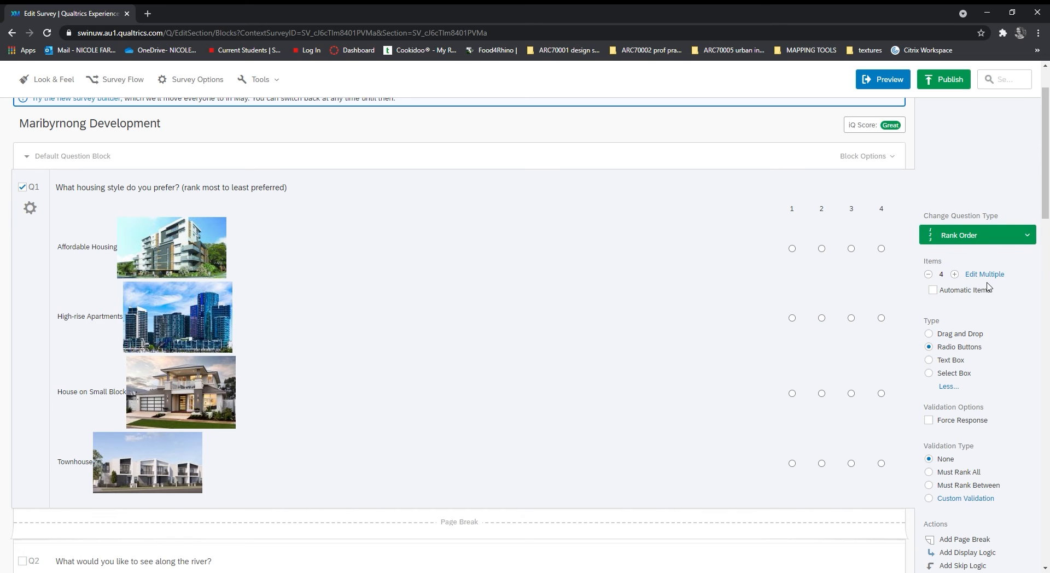
click(967, 334)
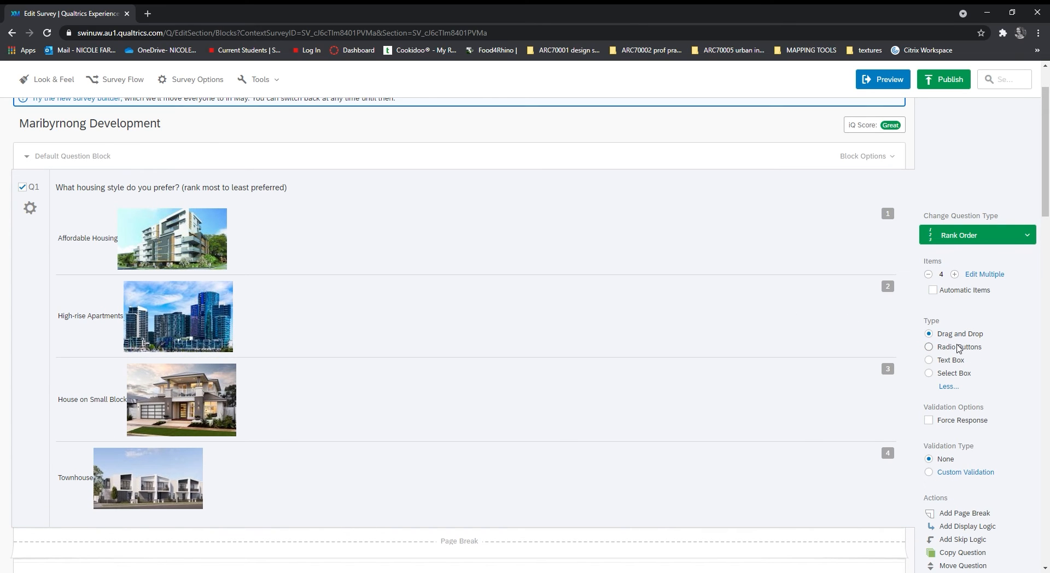
click(958, 348)
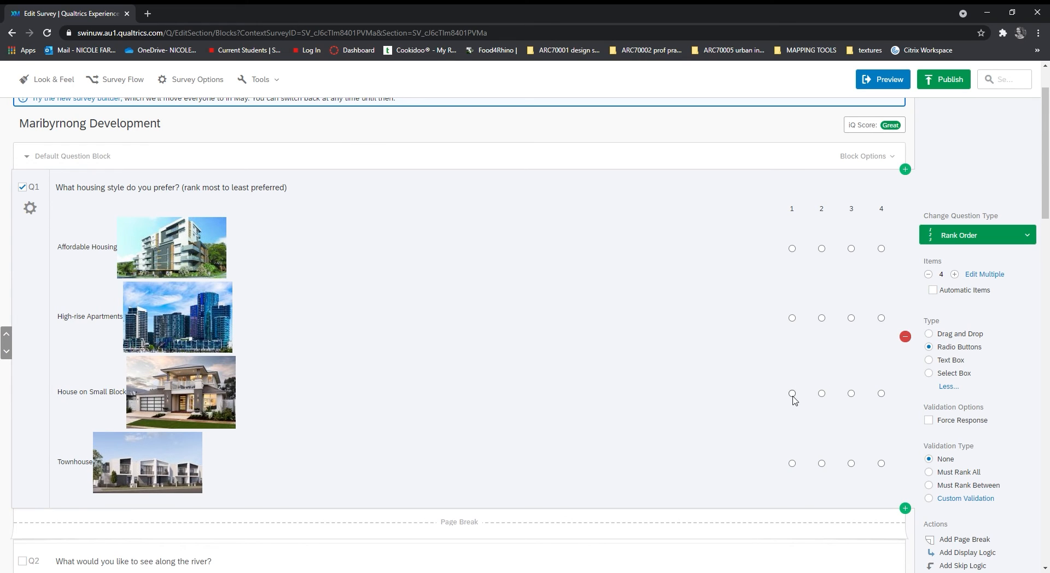
Step: Test ranking the housing styles in Q1 by choosing different ranks for the four image choices
click(821, 394)
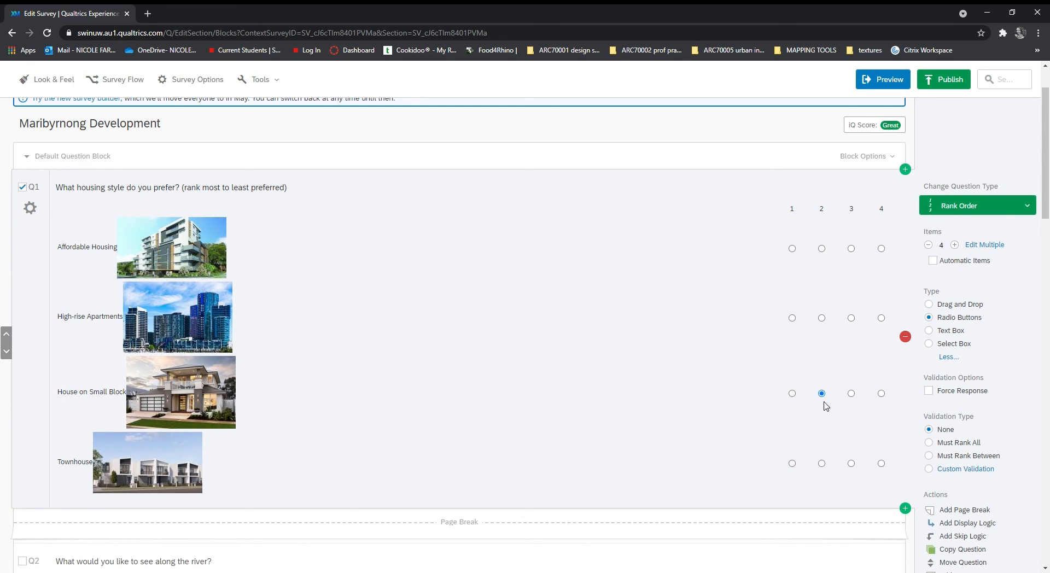
click(821, 317)
click(850, 318)
click(792, 317)
click(792, 249)
click(821, 317)
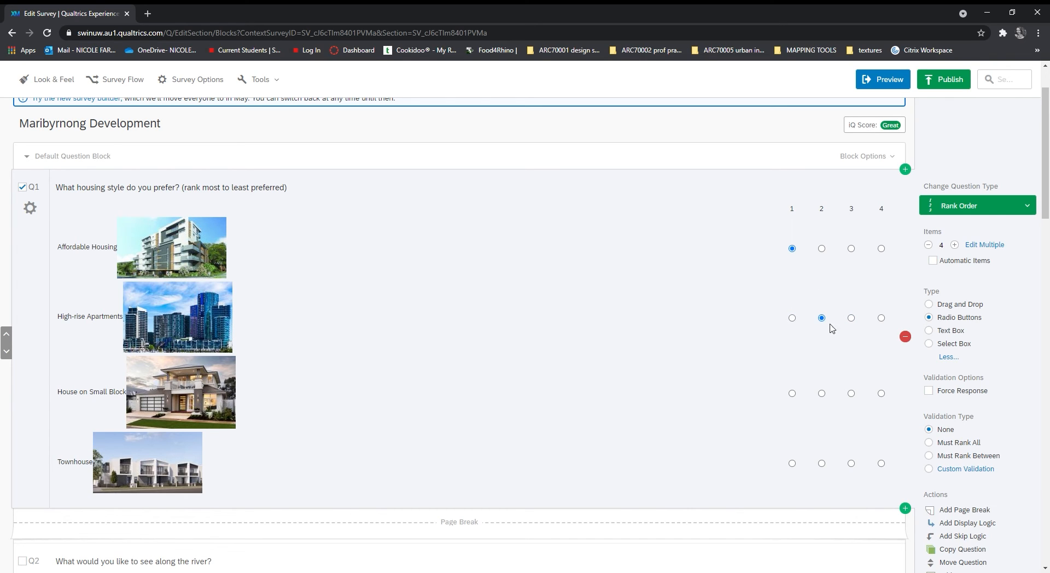
click(881, 463)
click(821, 463)
click(881, 318)
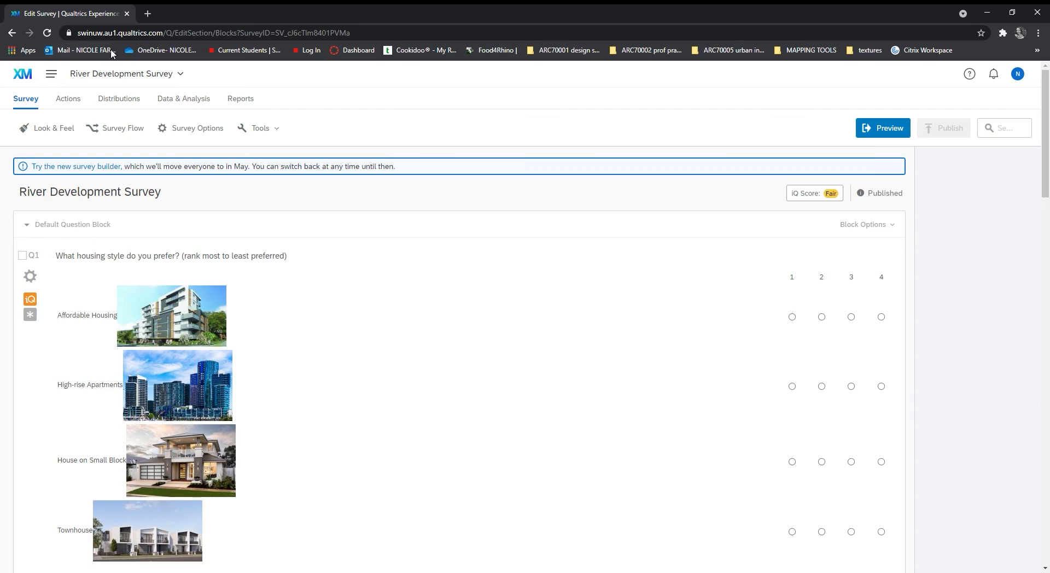
Step: View the distribution options of the River Development Survey
click(141, 100)
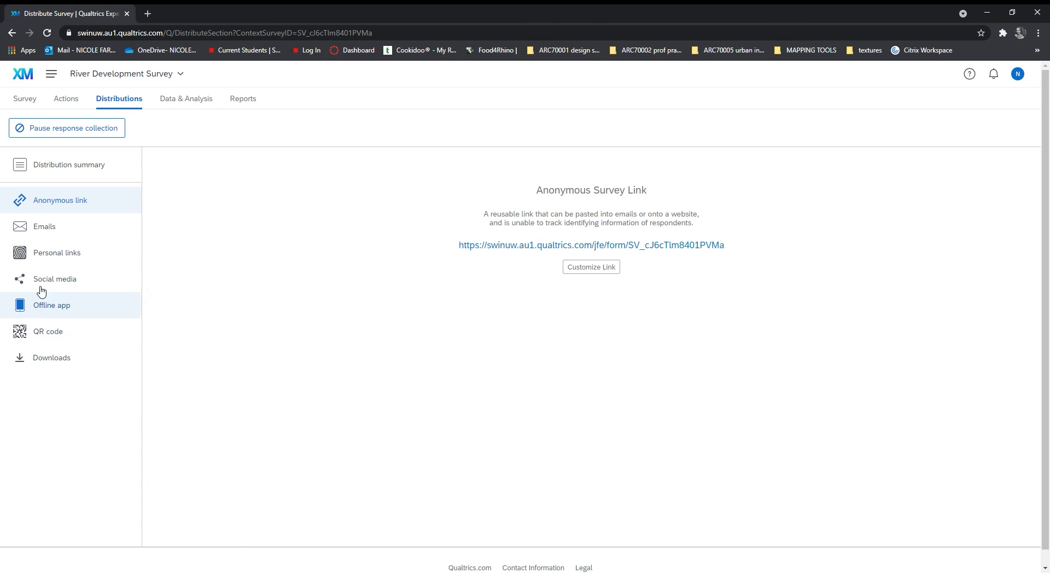
Step: Open the River Development Survey's response data and read through the recorded answers to each question
click(186, 102)
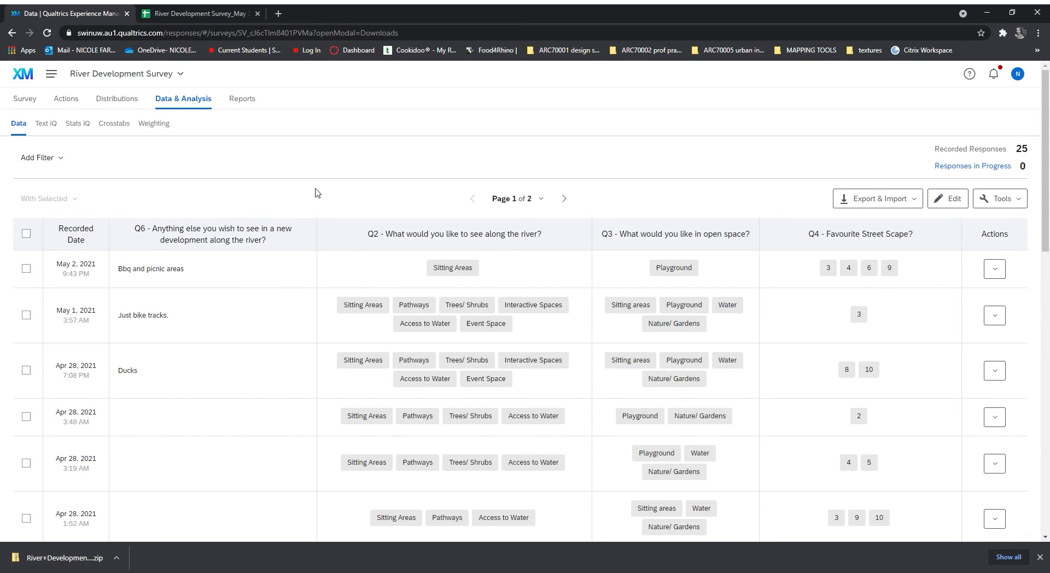
scroll(320, 199, down, 1)
scroll(820, 185, up, 1)
scroll(316, 208, down, 3)
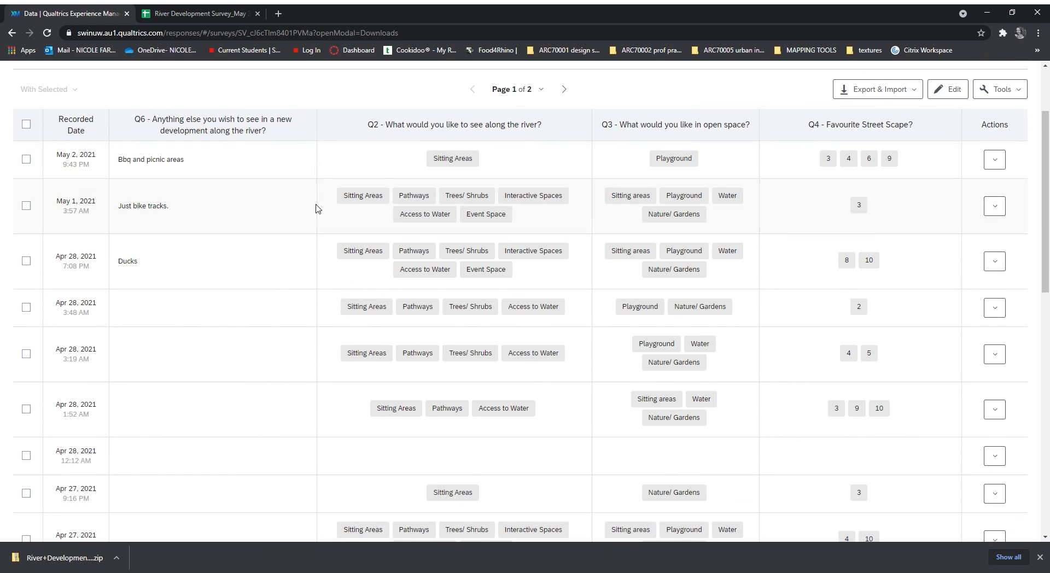
scroll(316, 208, down, 3)
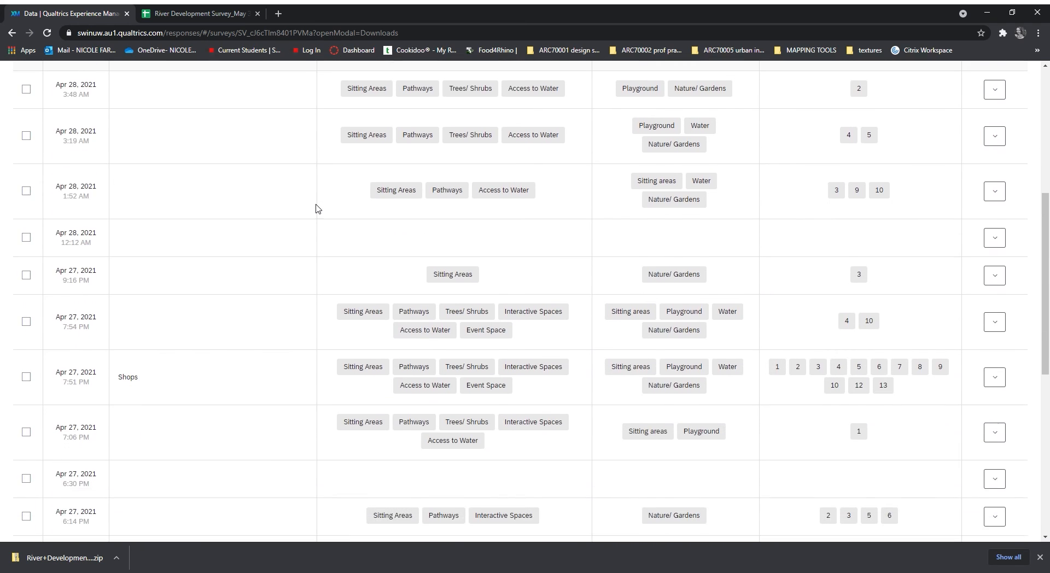
scroll(325, 213, down, 1)
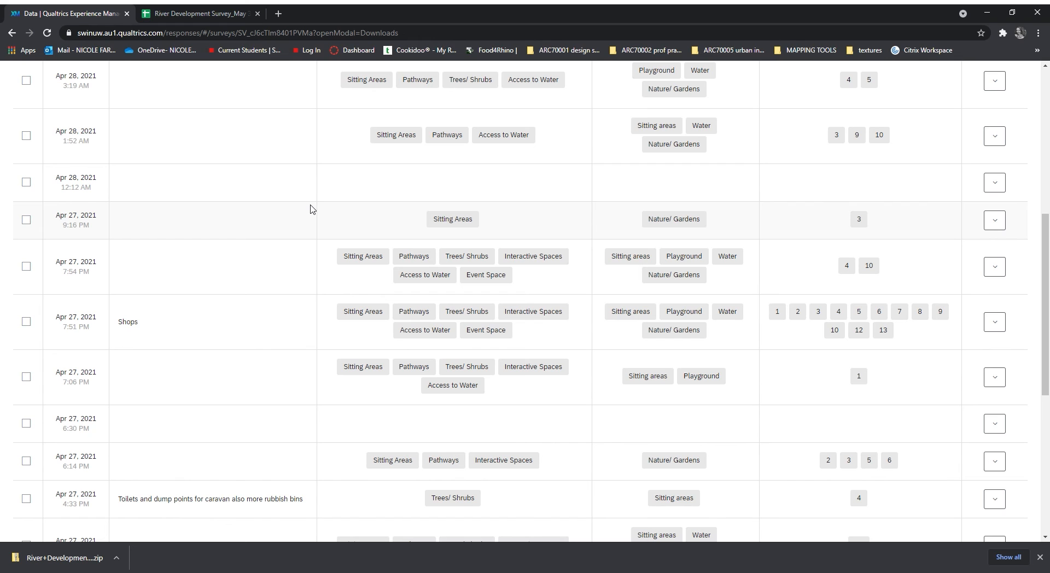
scroll(311, 209, down, 4)
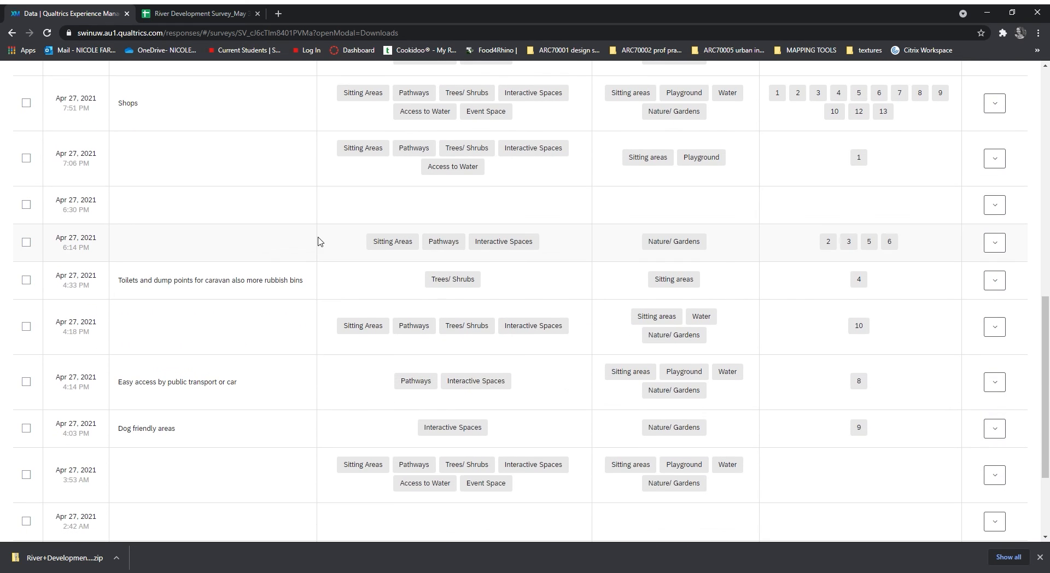
Step: Read through the oldest recorded responses on the first page, then return to the question headings of the data table
scroll(324, 280, down, 2)
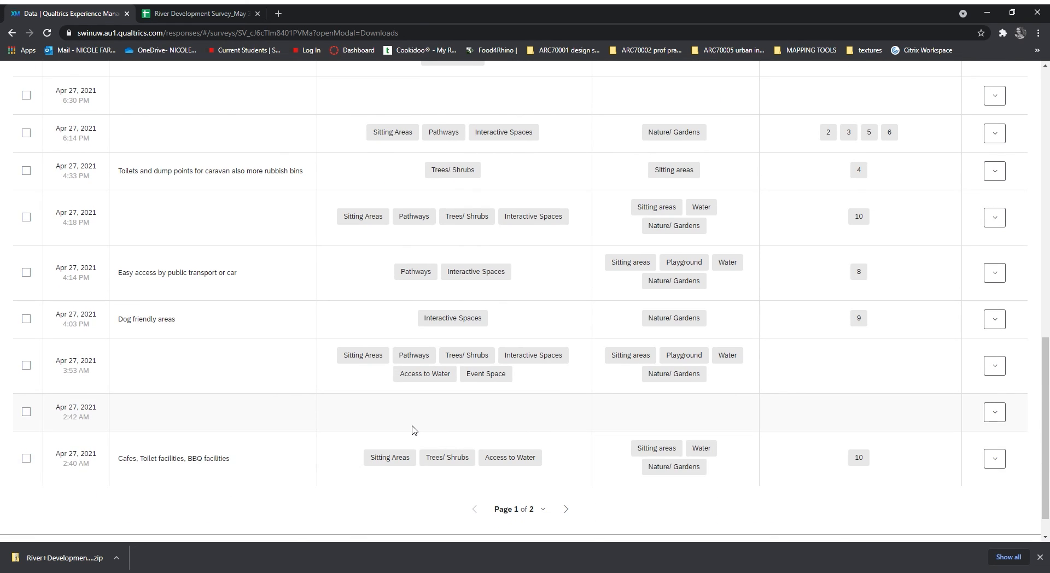
scroll(382, 429, up, 9)
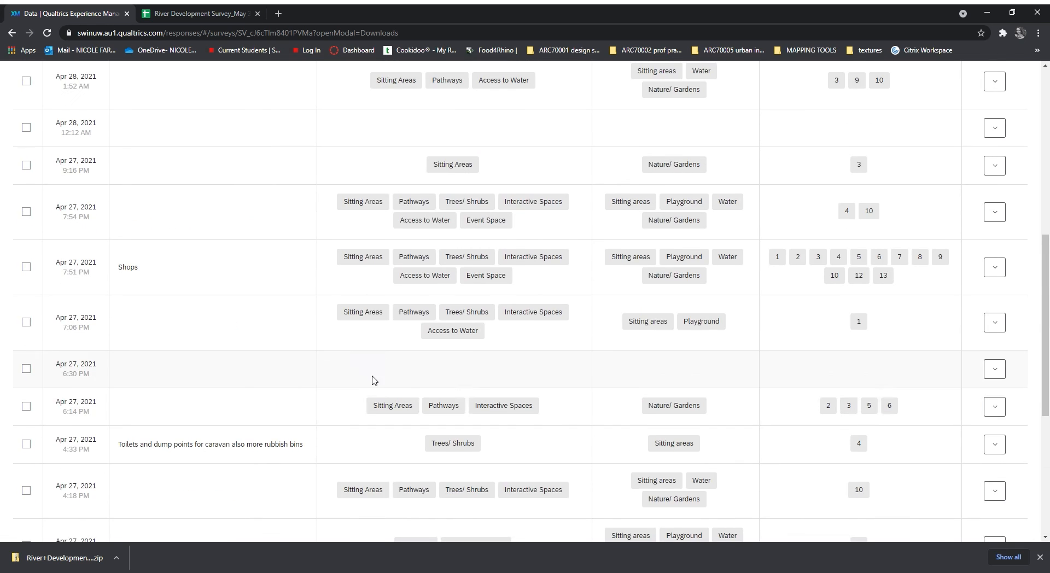
scroll(395, 359, up, 4)
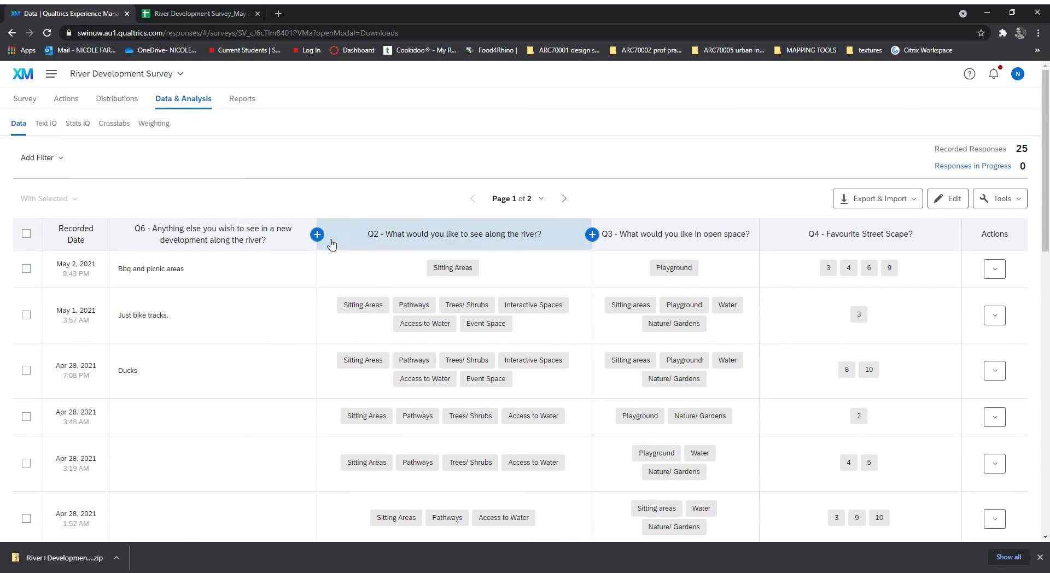
Step: Switch to the exported River Development Survey spreadsheet in Google Sheets and examine the Q1 housing style ranking block R1:U27
click(195, 12)
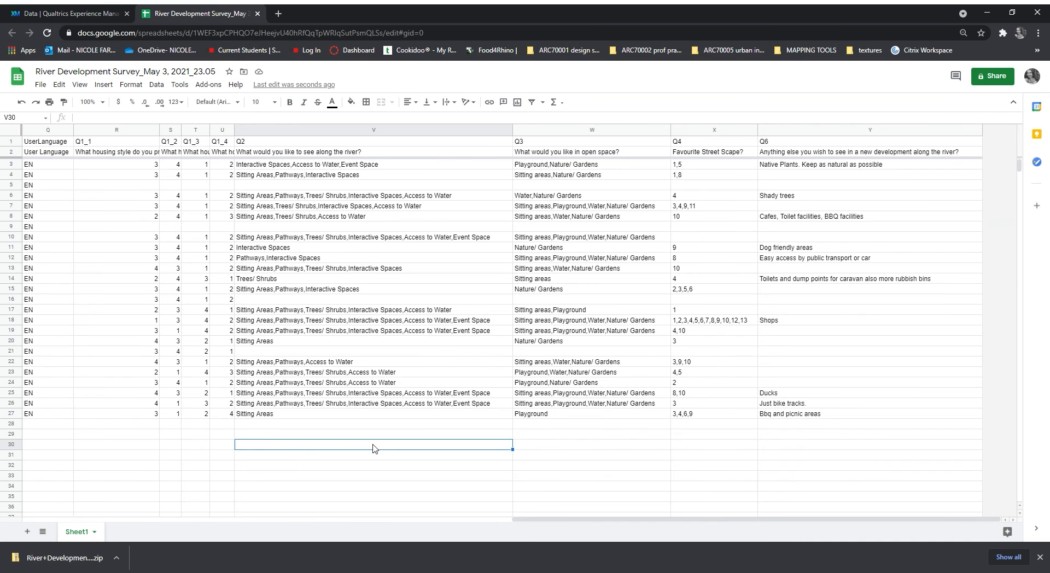
click(322, 436)
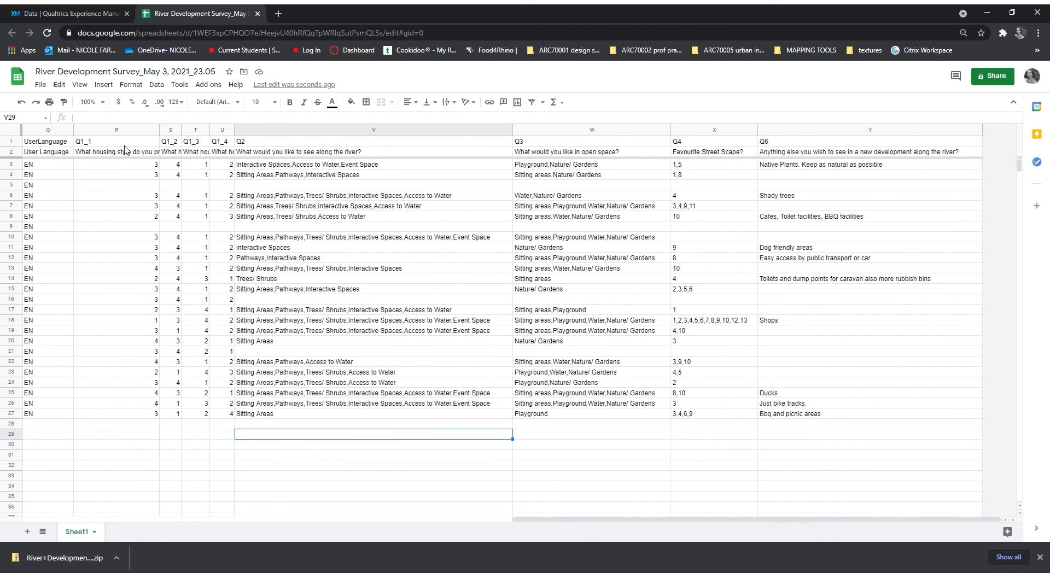
drag(123, 143, 220, 419)
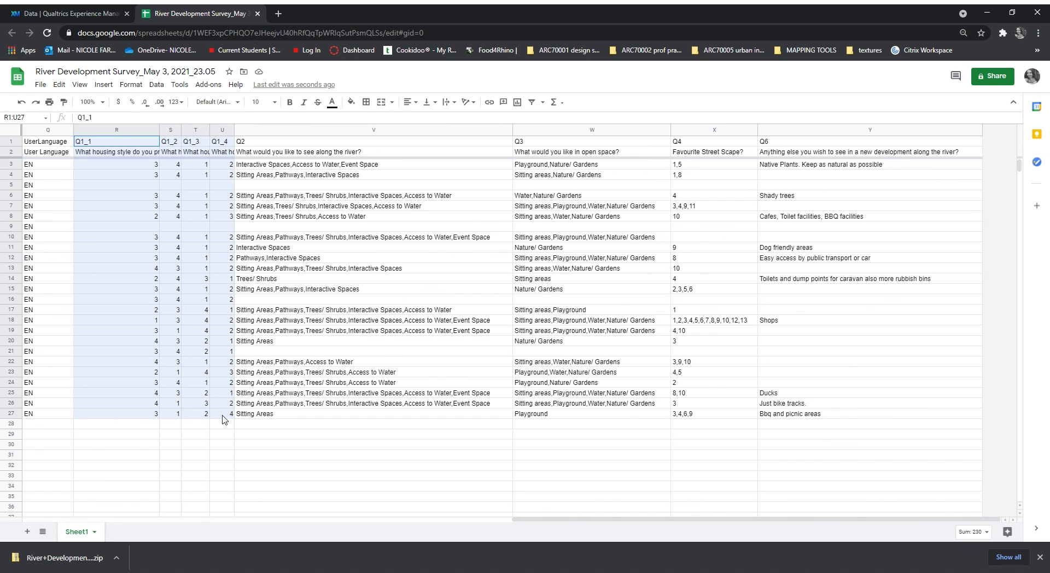
click(221, 434)
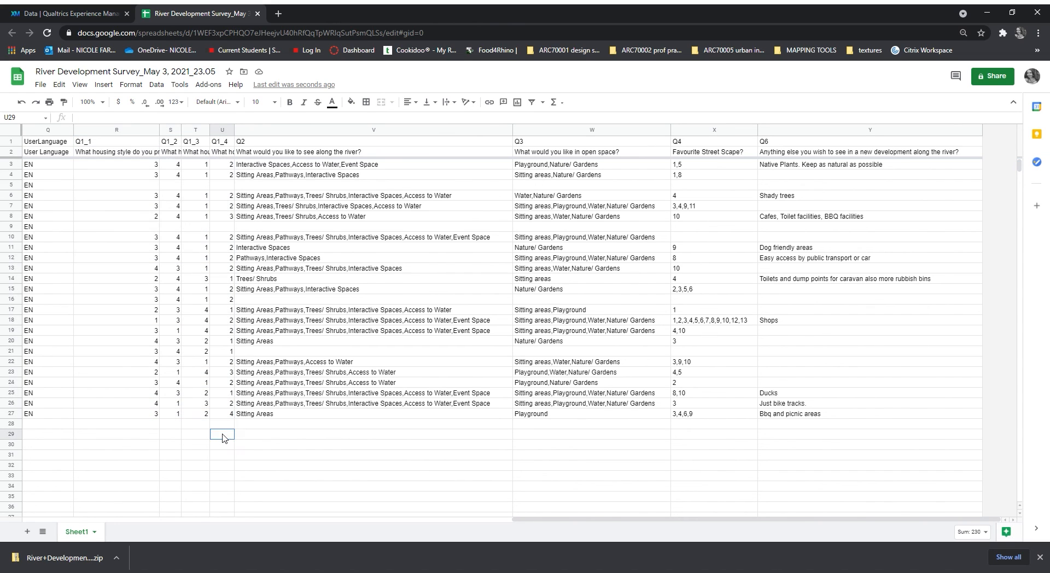
Step: Check the rankings given to each housing style in columns Q1_1 to Q1_4 one by one, highlighting the Q1_4 and Q1_1 values
click(154, 425)
click(167, 425)
click(197, 426)
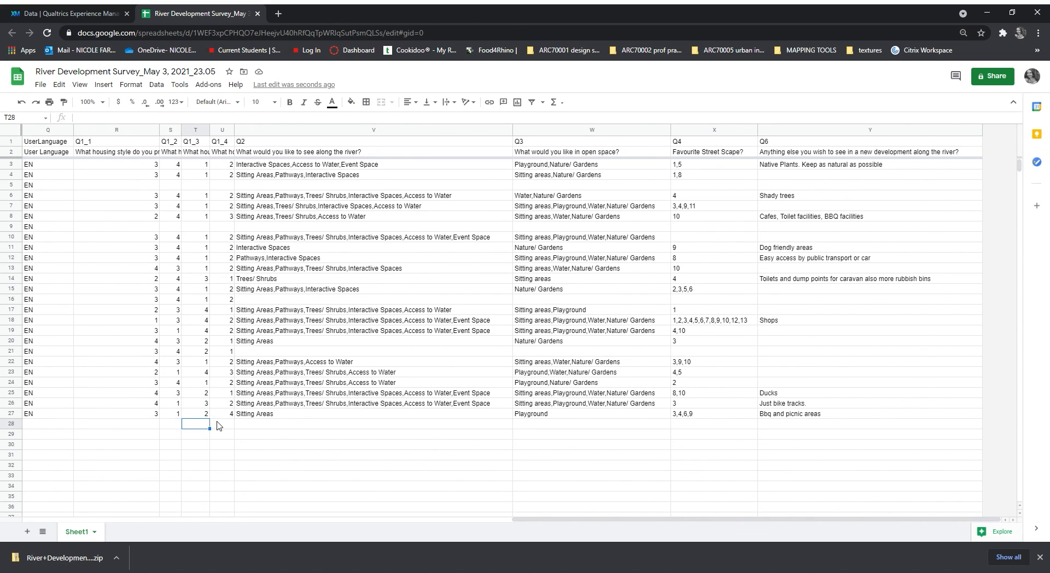
click(218, 425)
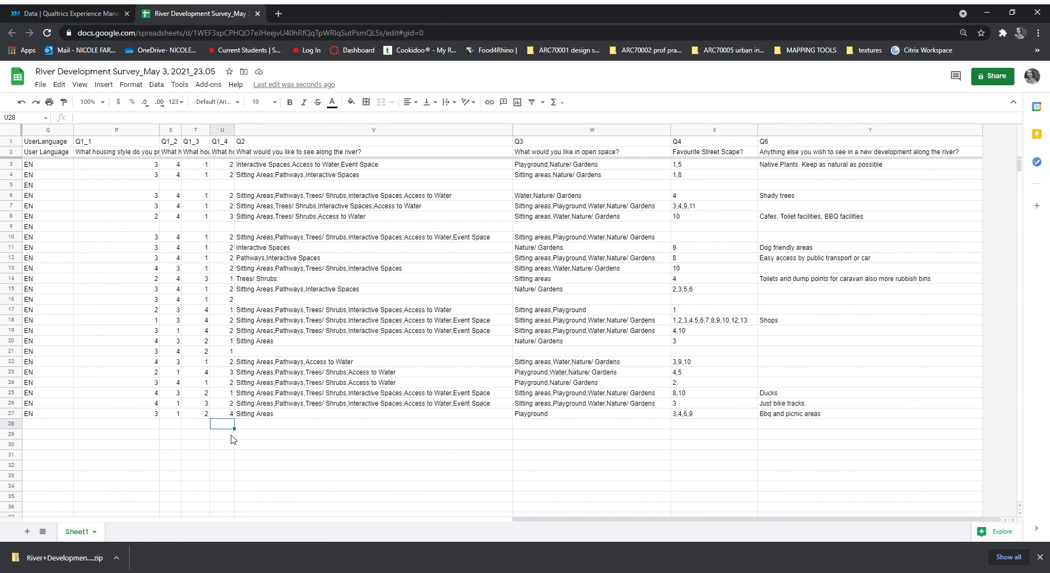
drag(232, 447, 227, 164)
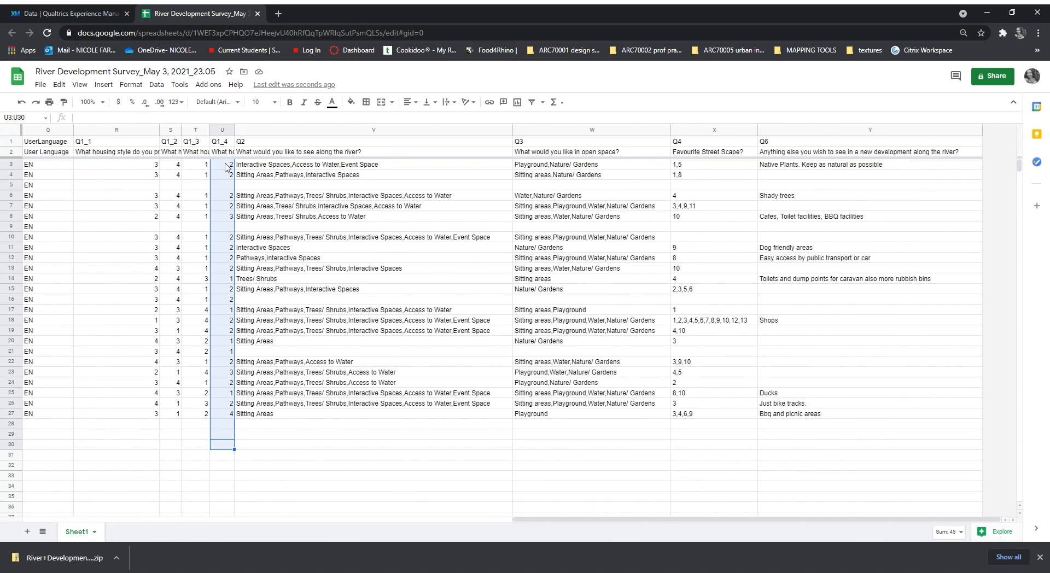
drag(117, 446, 116, 164)
click(205, 431)
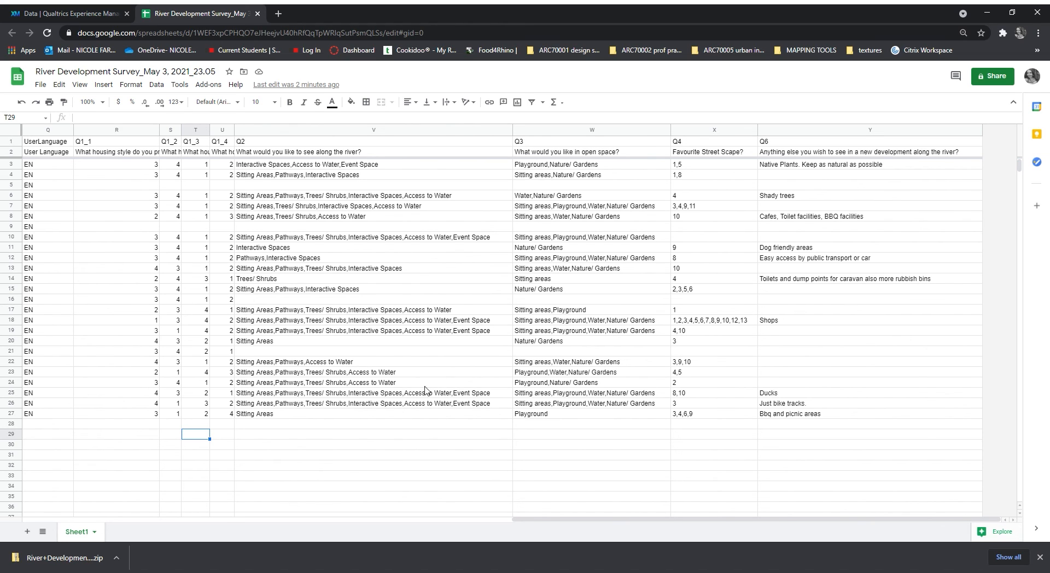
Step: Examine the Q6 written comments and highlight the Q2, Q3, Q4 and Q6 answers across V1:Y27
drag(859, 436, 808, 282)
click(845, 447)
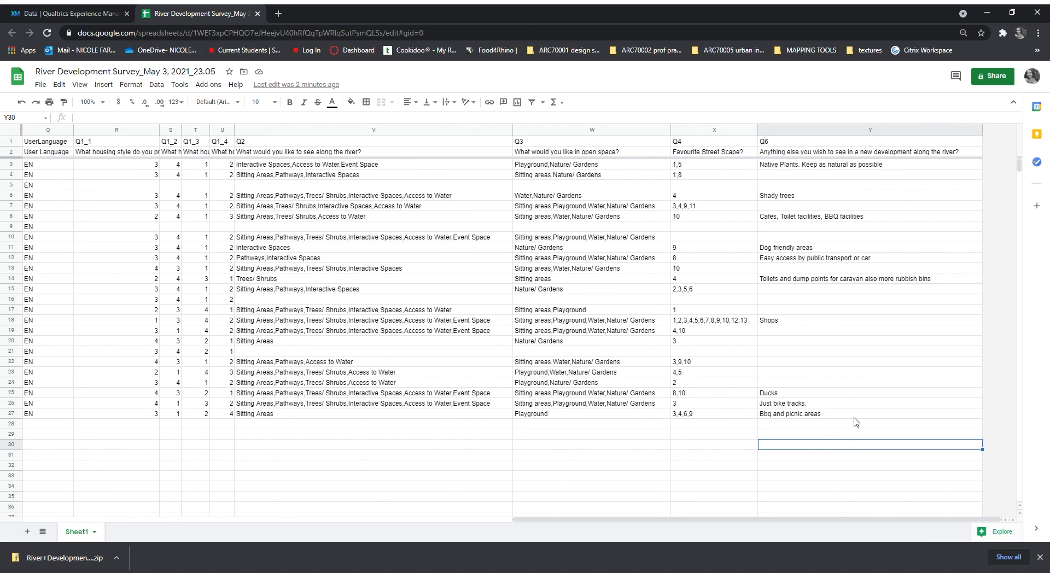
drag(855, 417, 257, 145)
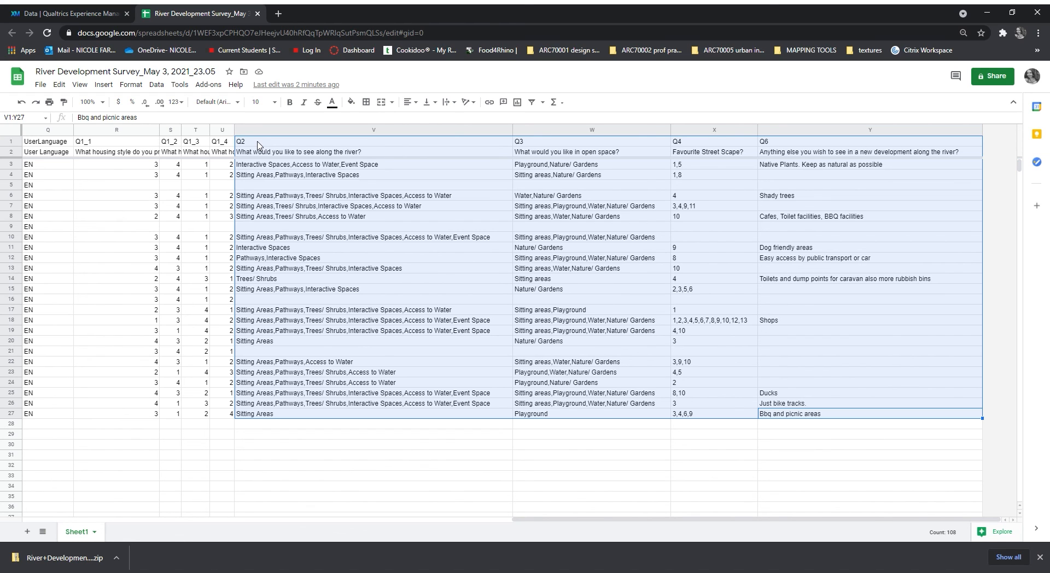
click(316, 425)
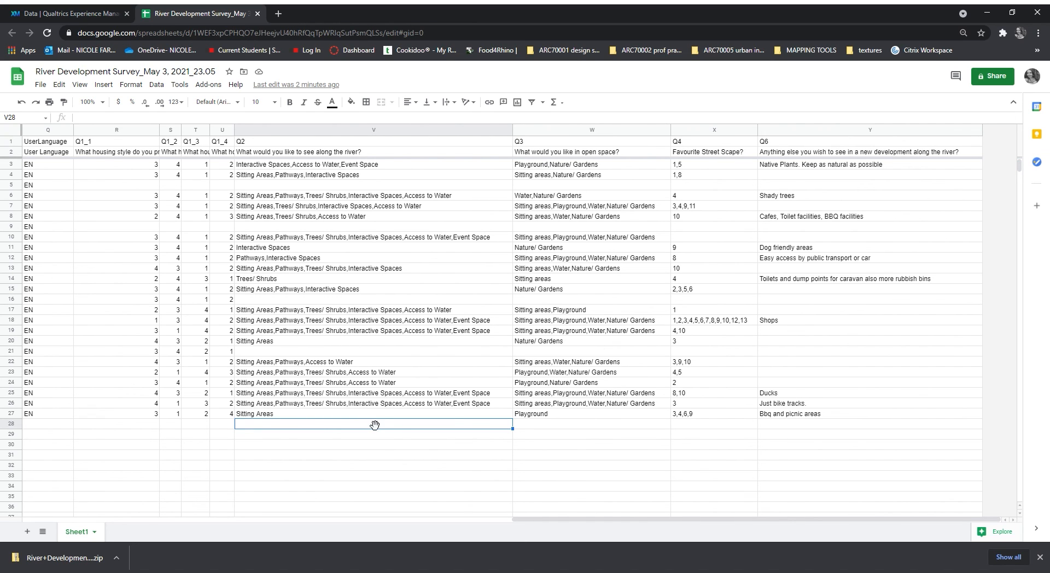
drag(359, 416, 874, 141)
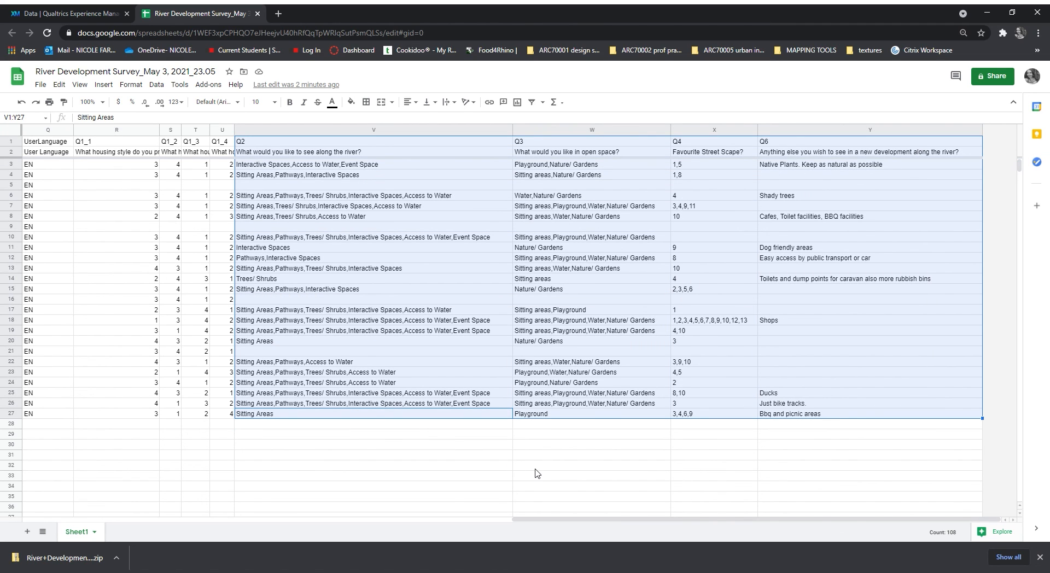